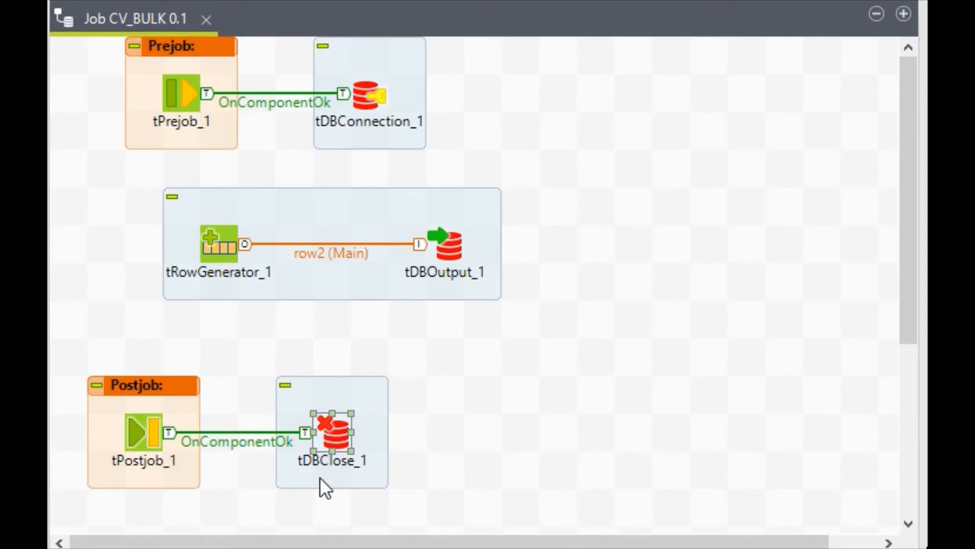
- Create a new database connection in the repository metadata with the name Oracle_Conn and proceed to its connection parameters
click(401, 390)
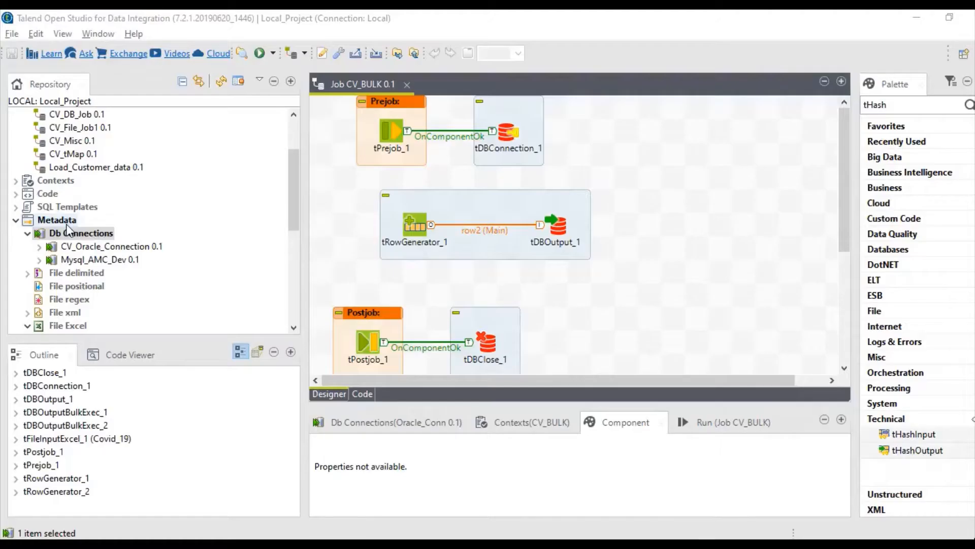
scroll(68, 224, up, 3)
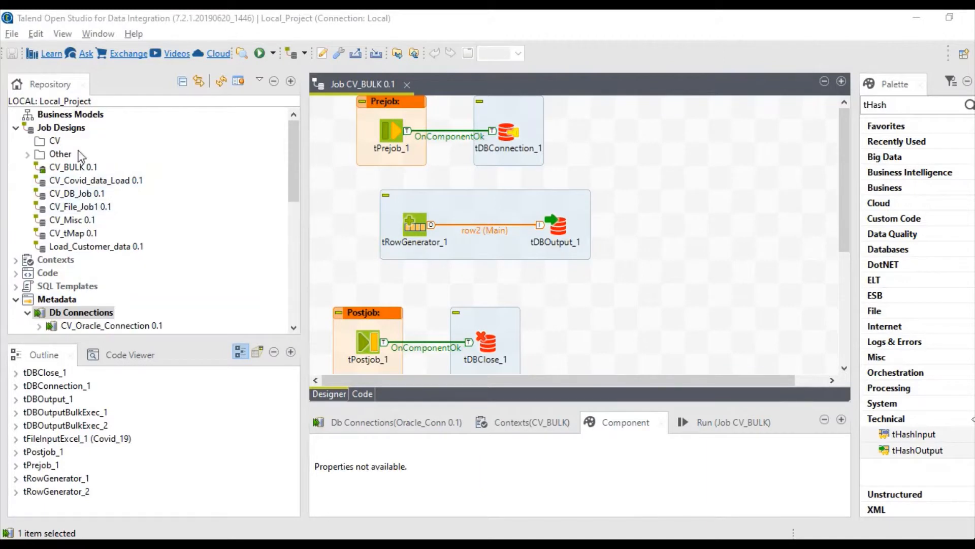
scroll(58, 225, down, 3)
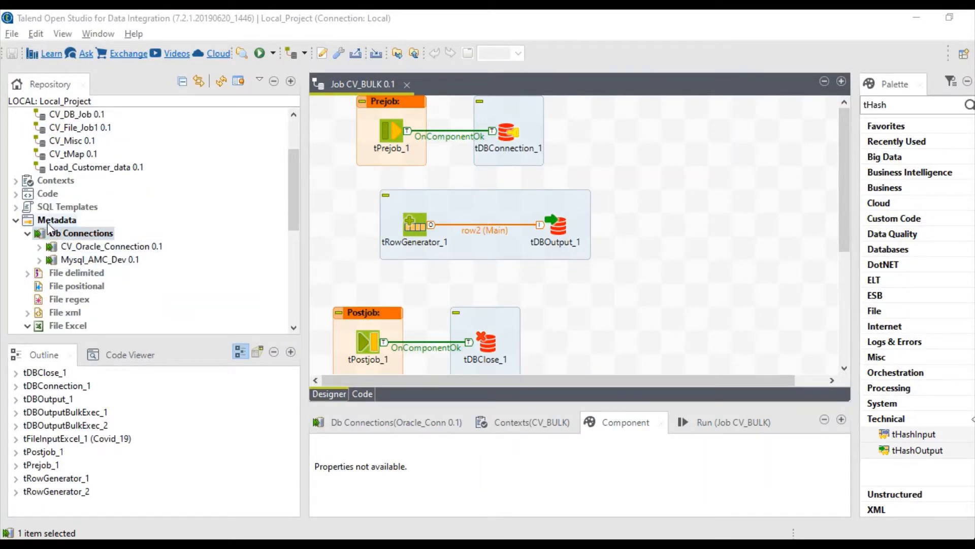
right_click(78, 233)
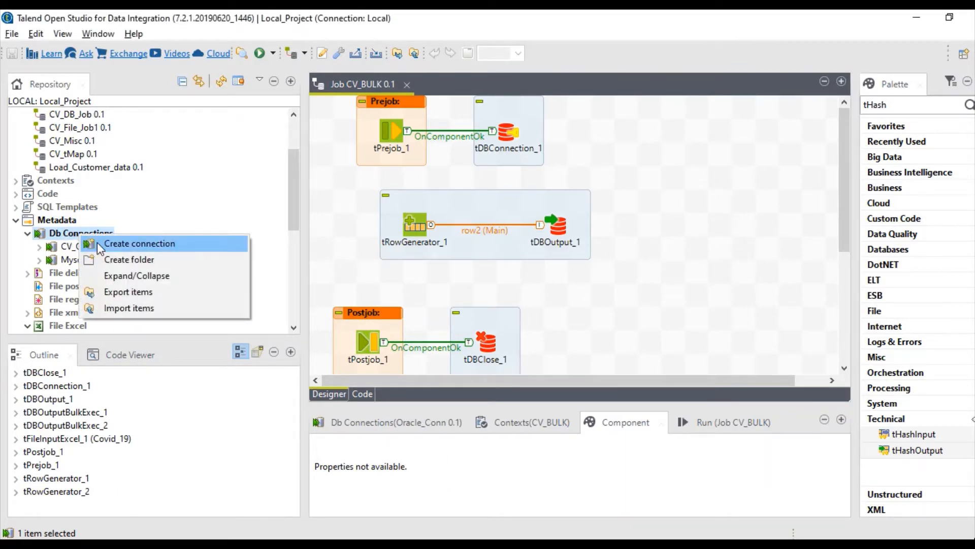
click(96, 243)
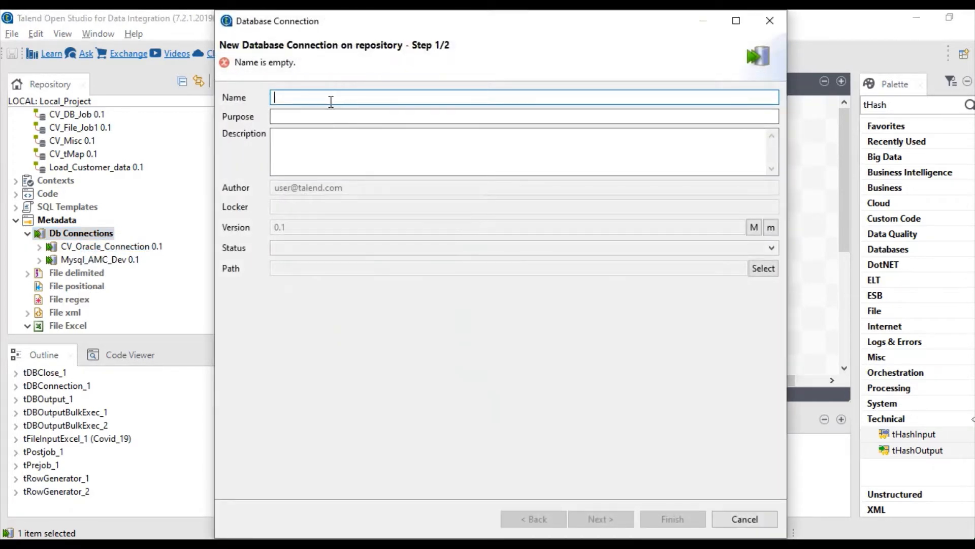
text(Oracle)
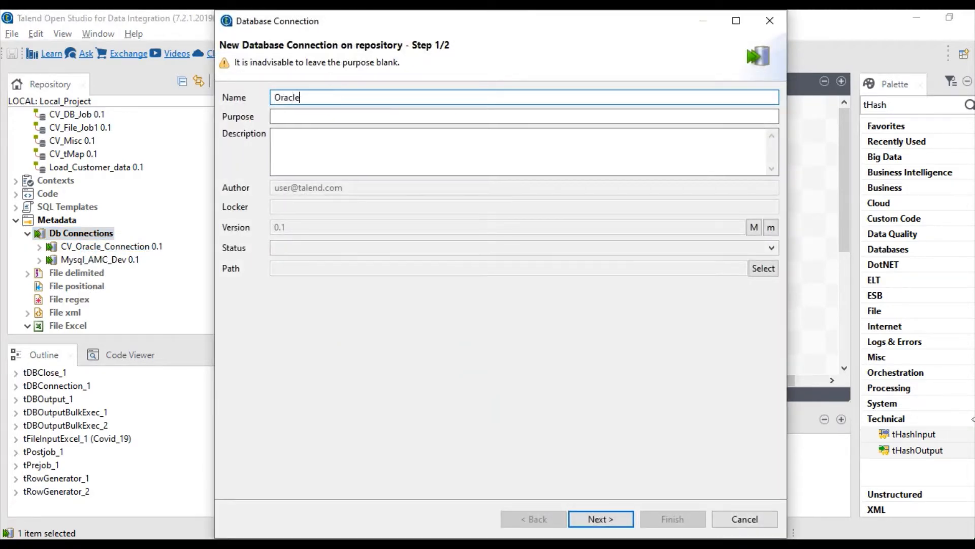
text(_Conn)
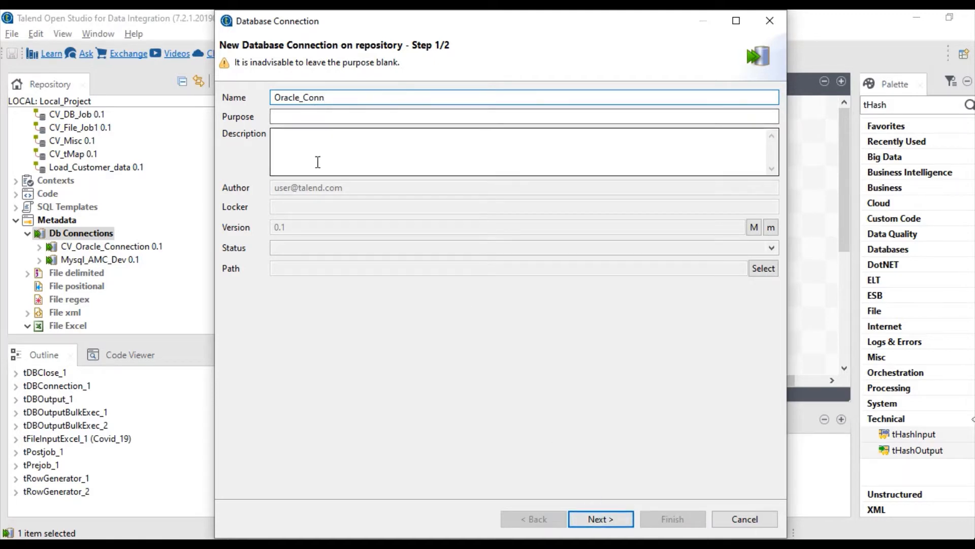
click(607, 520)
- Set the connection's database type to Oracle with SID and its version to Oracle 11
click(345, 99)
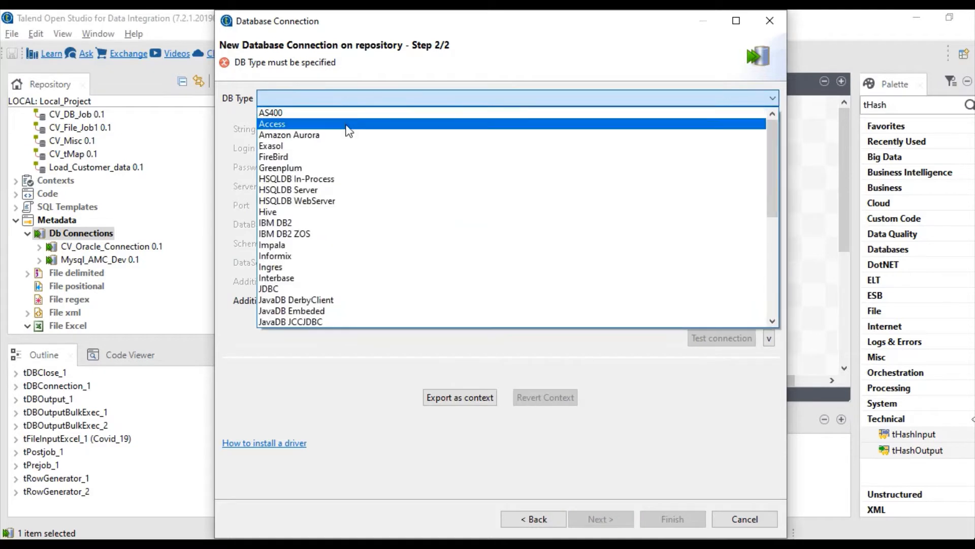
key(o)
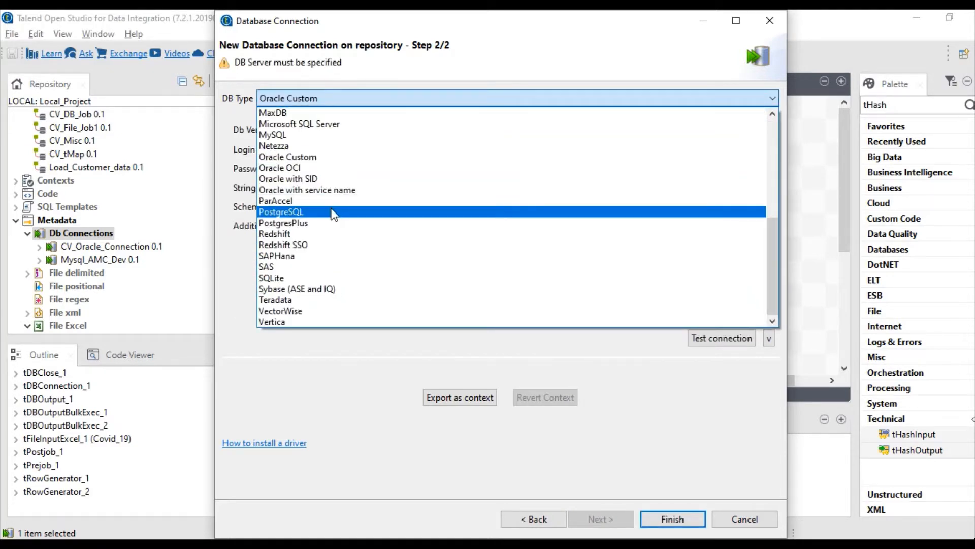
click(327, 179)
click(409, 129)
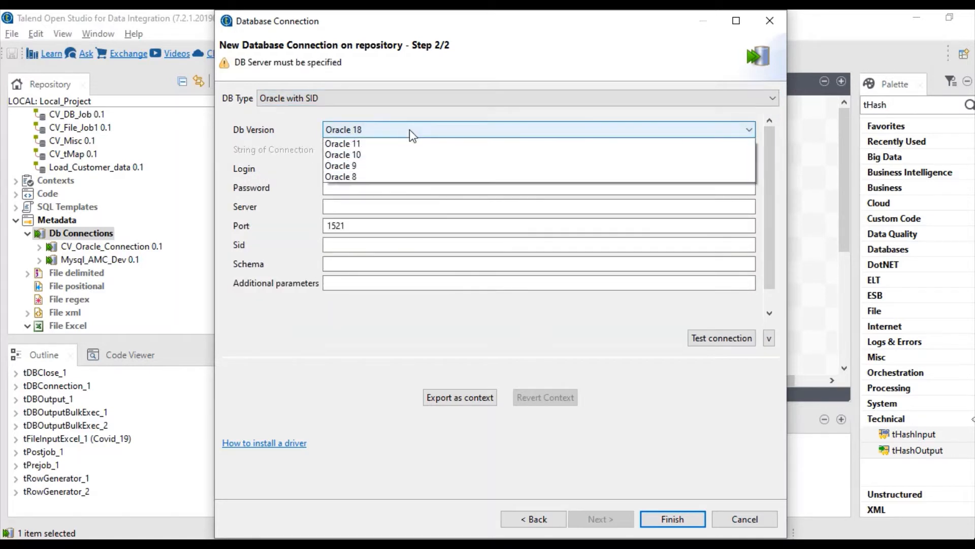
click(362, 167)
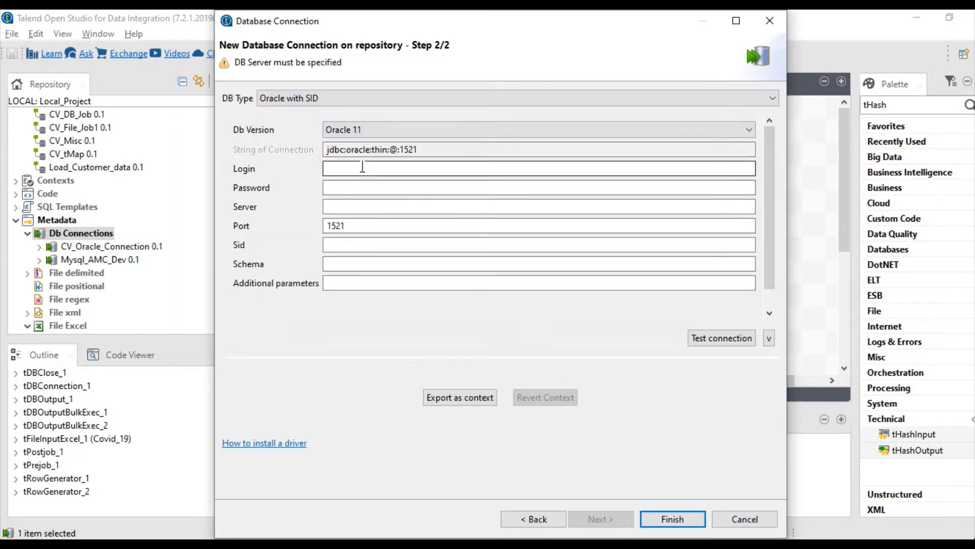
- Fill in the connection details with login system, the account password, server localhost and SID xe
click(359, 168)
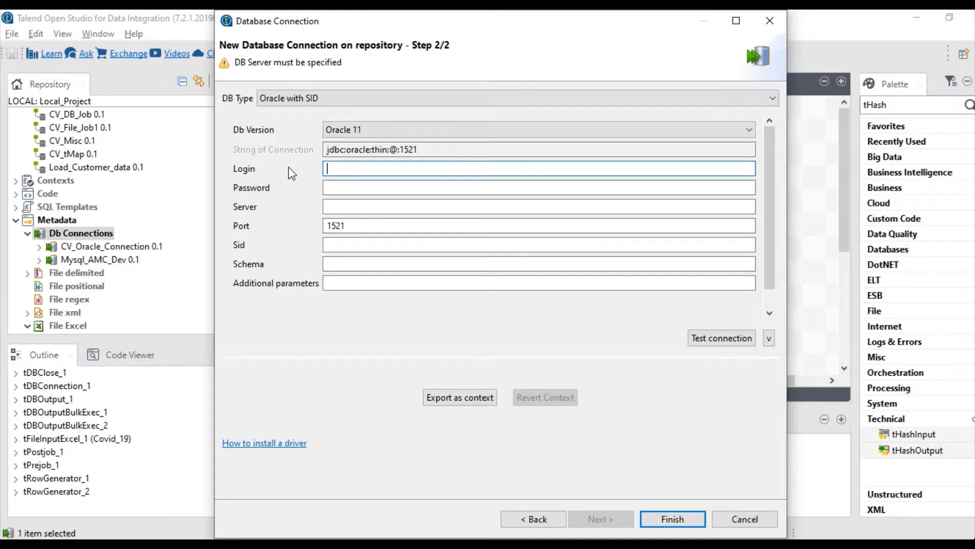
text(system)
click(355, 189)
text(o)
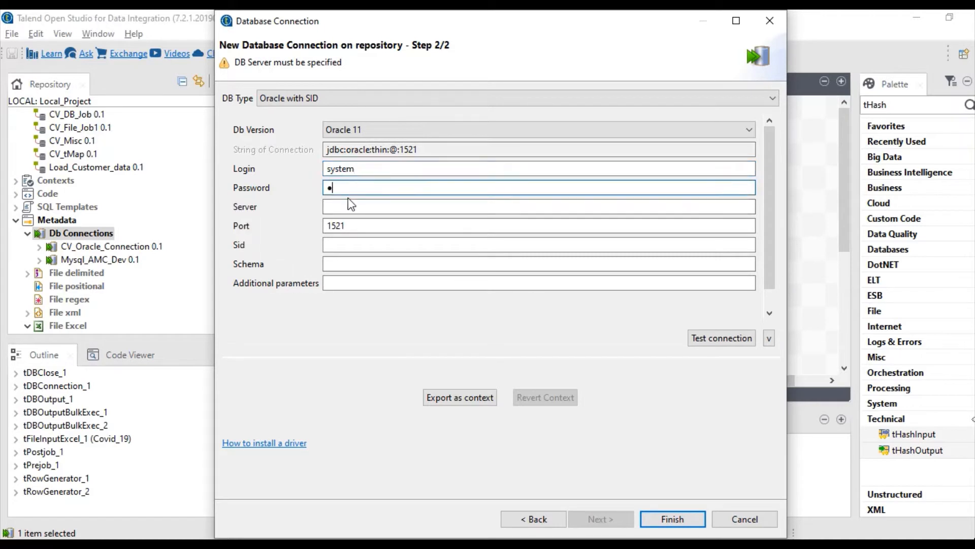
click(342, 206)
text(lo)
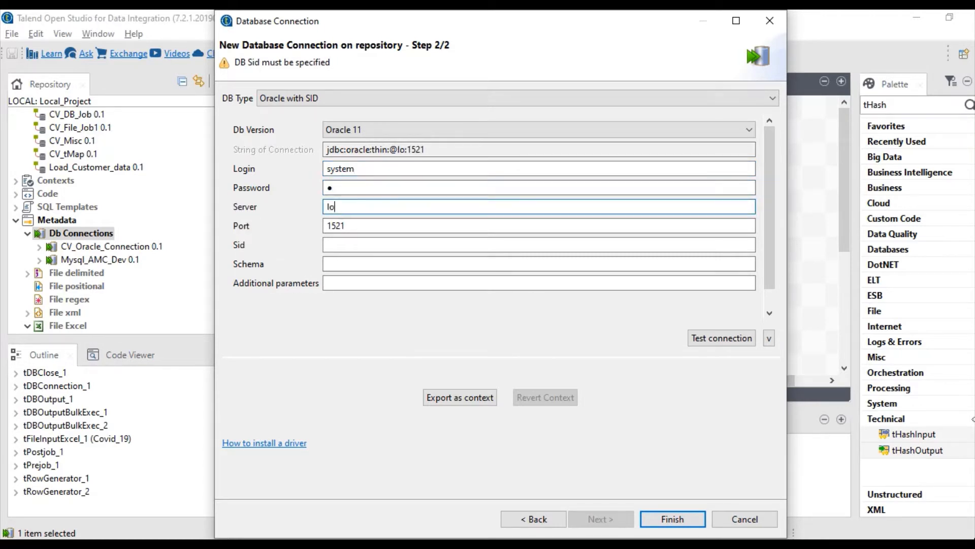
text(calhost)
click(358, 250)
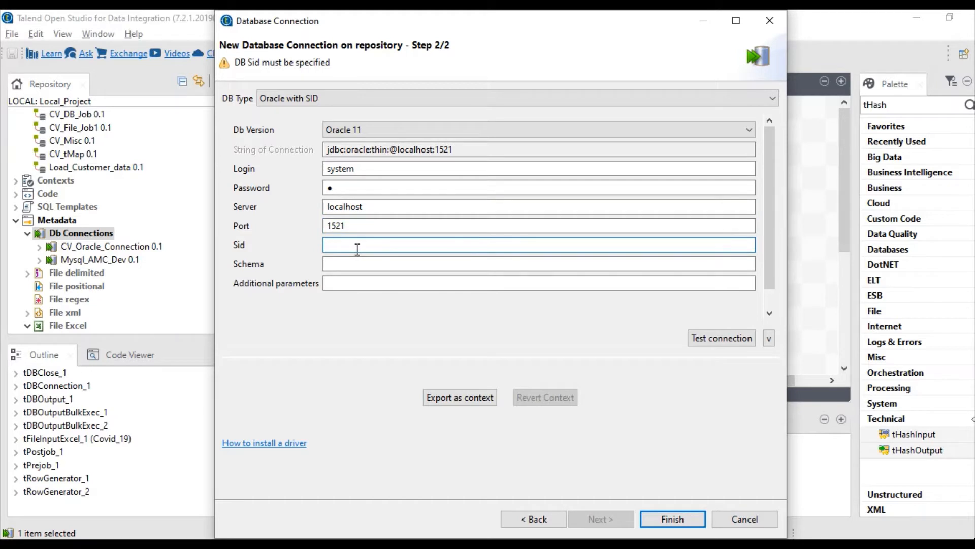
text(xe)
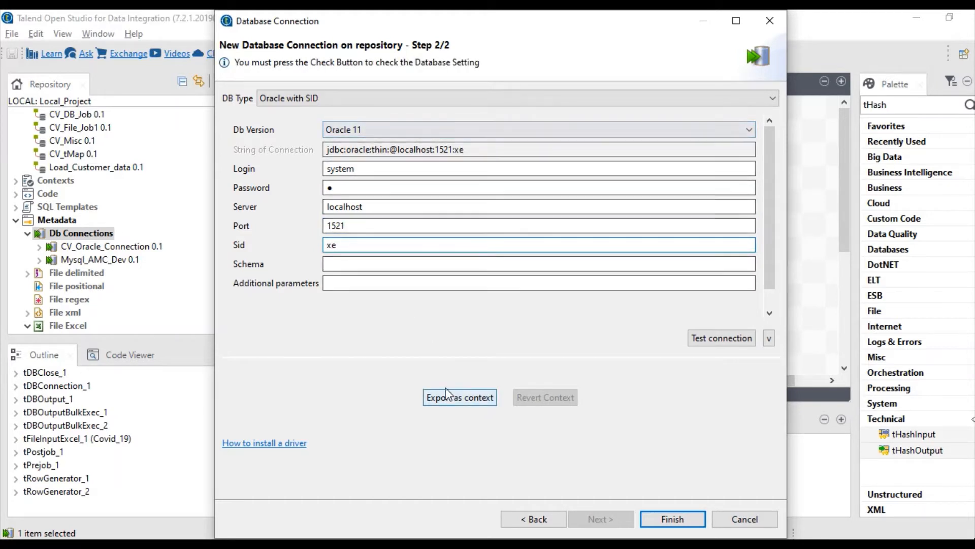
- Test the Oracle_Conn connection and finish creating it
click(728, 339)
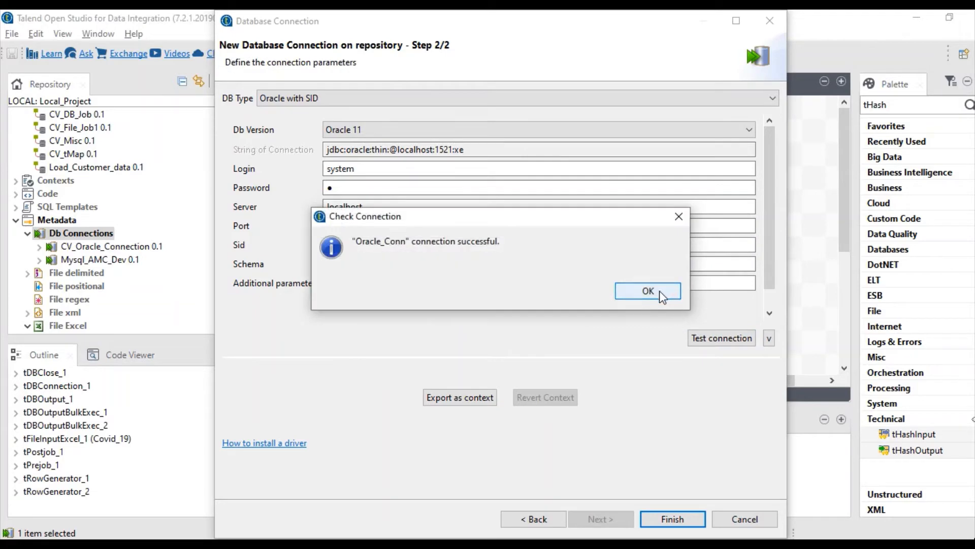
click(660, 291)
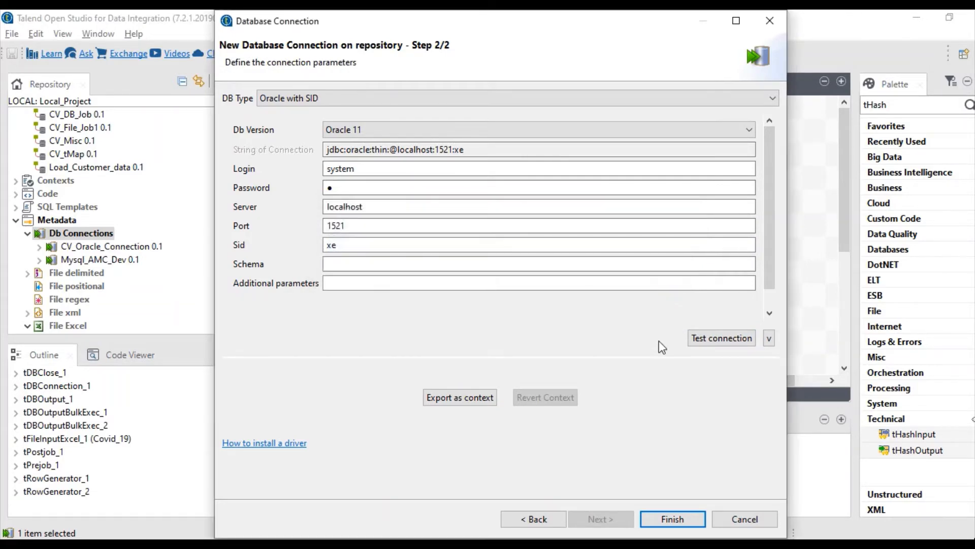
click(678, 518)
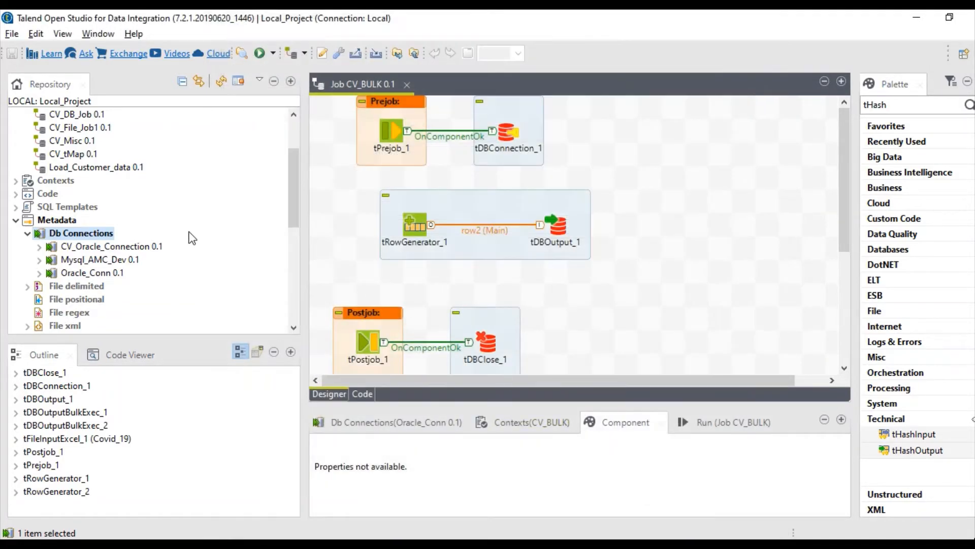
- Assign the Oracle_Conn repository connection to the tDBConnection_1 component in the CV_BULK job
click(86, 275)
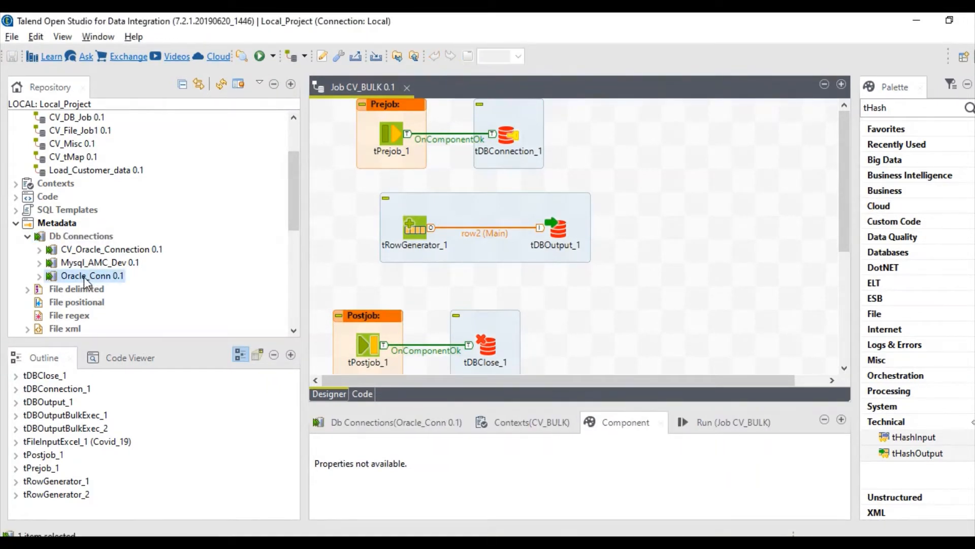
click(510, 135)
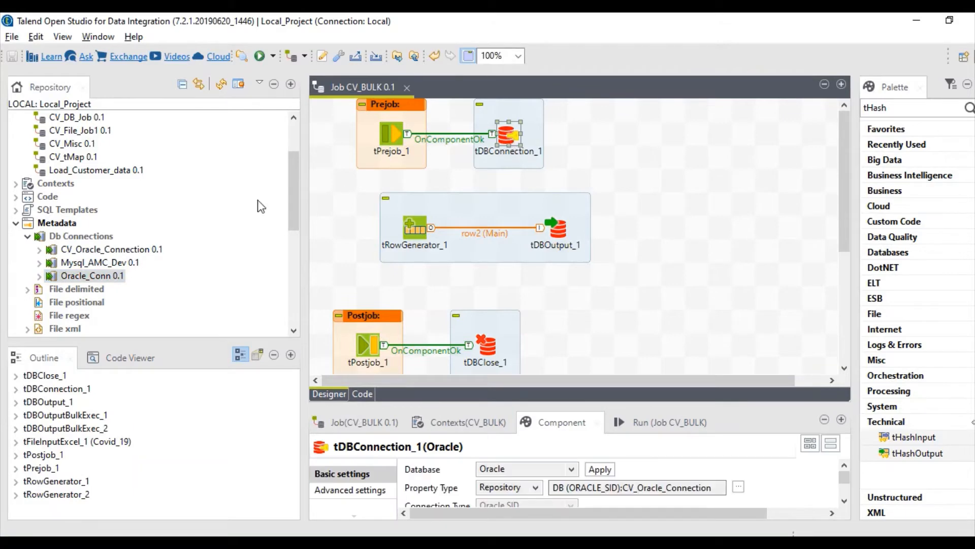
drag(83, 280, 512, 141)
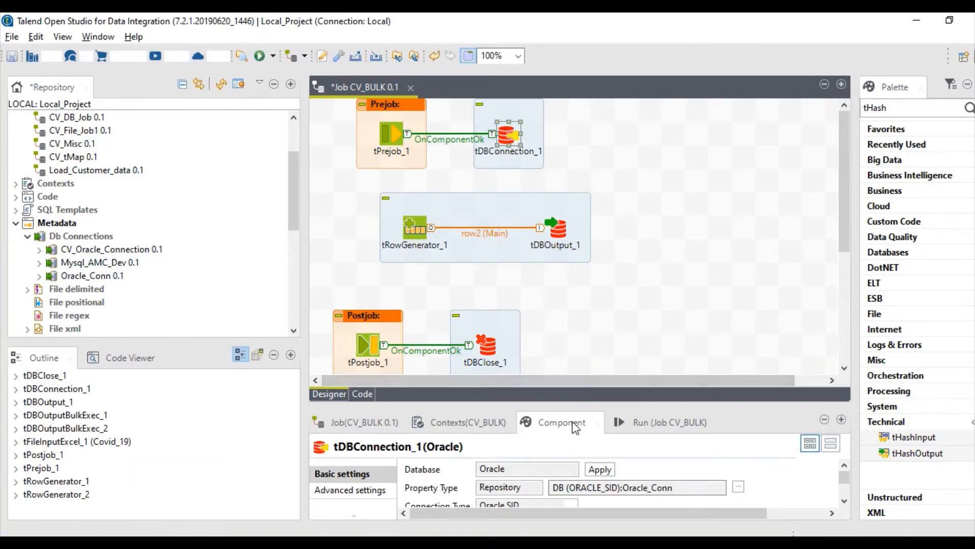
- Review the basic and advanced settings of tDBConnection_1 and the connection component that tDBClose_1 refers to
double_click(563, 422)
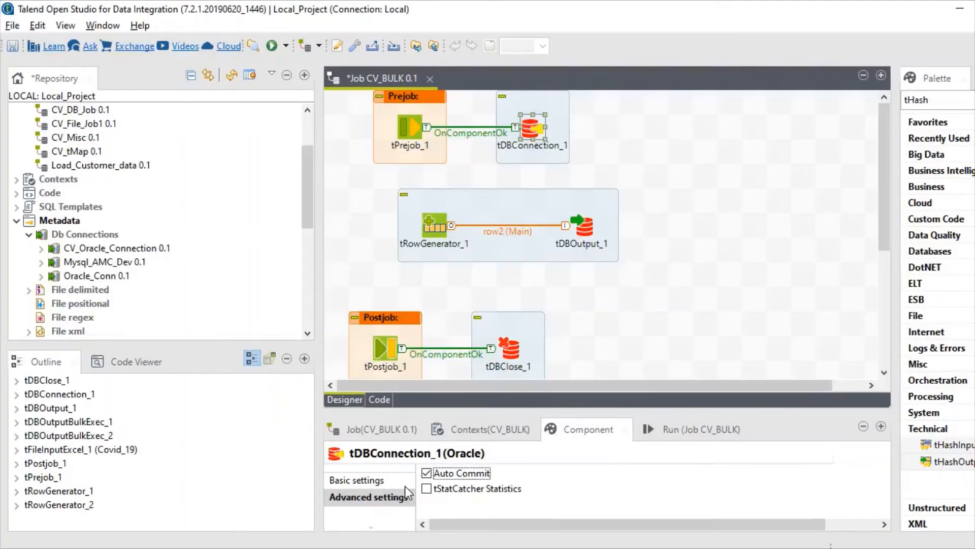
click(363, 481)
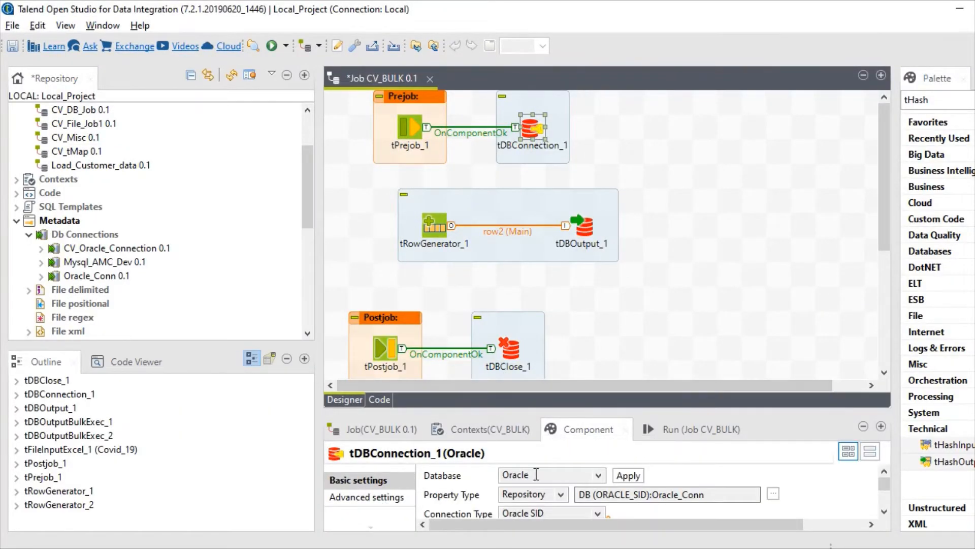
click(383, 498)
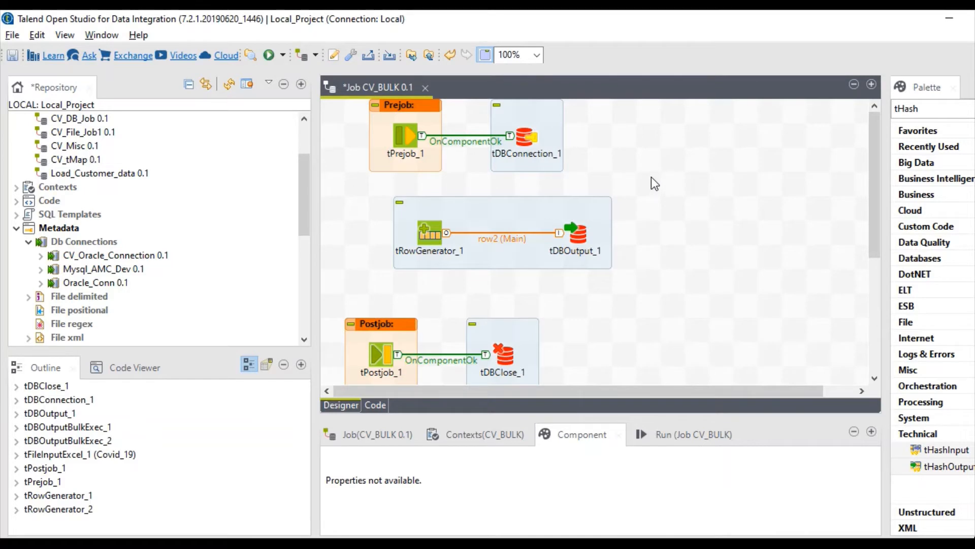
click(534, 151)
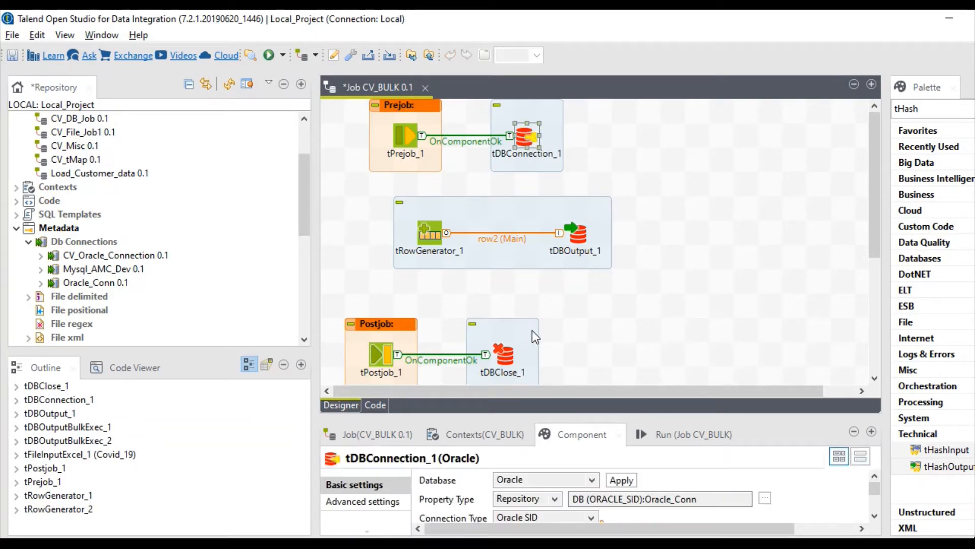
click(515, 351)
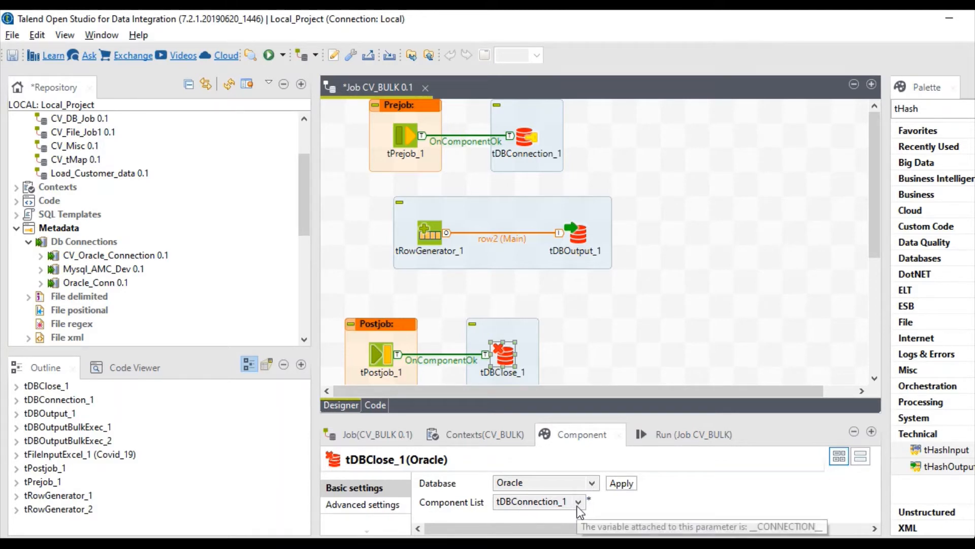
click(528, 149)
click(703, 289)
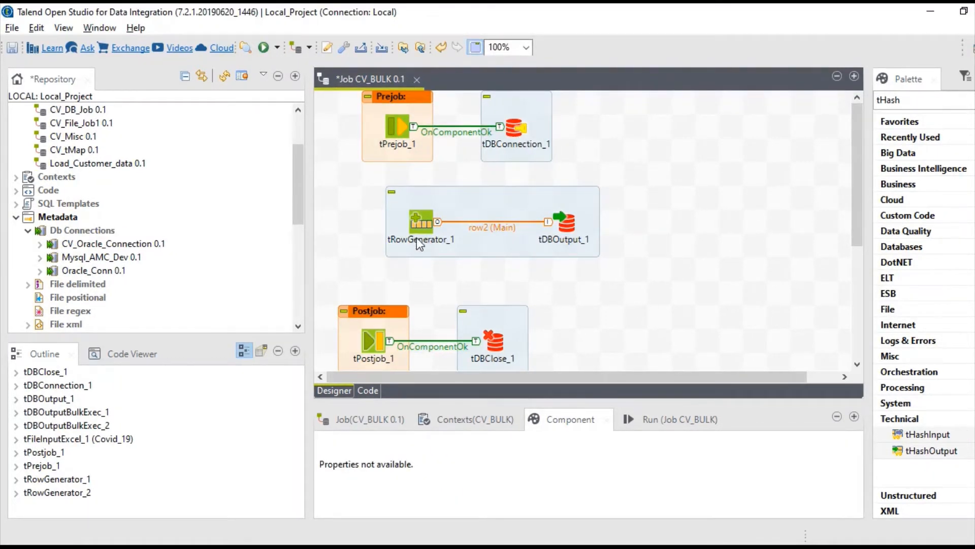
- Examine the schema columns of tRowGenerator_1 and leave the schema without changes
click(419, 221)
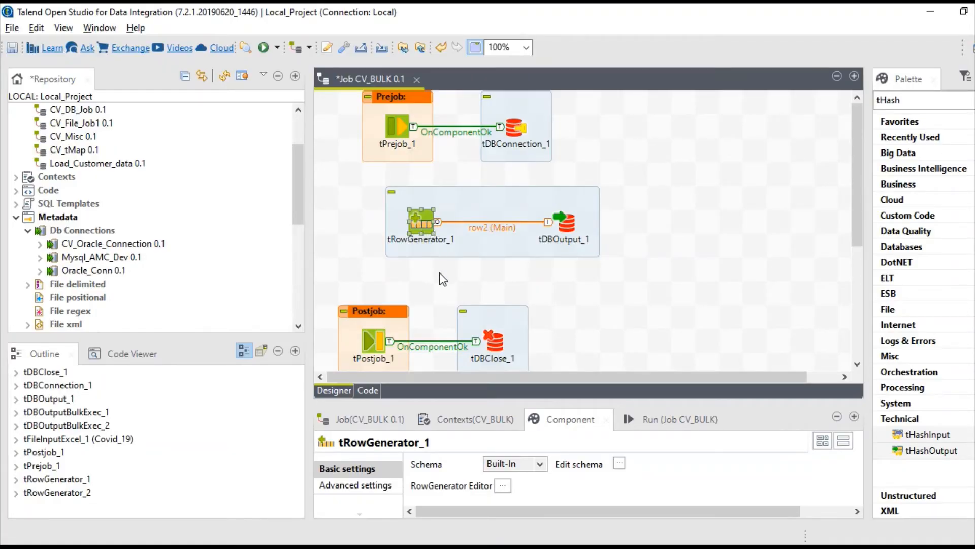
click(619, 464)
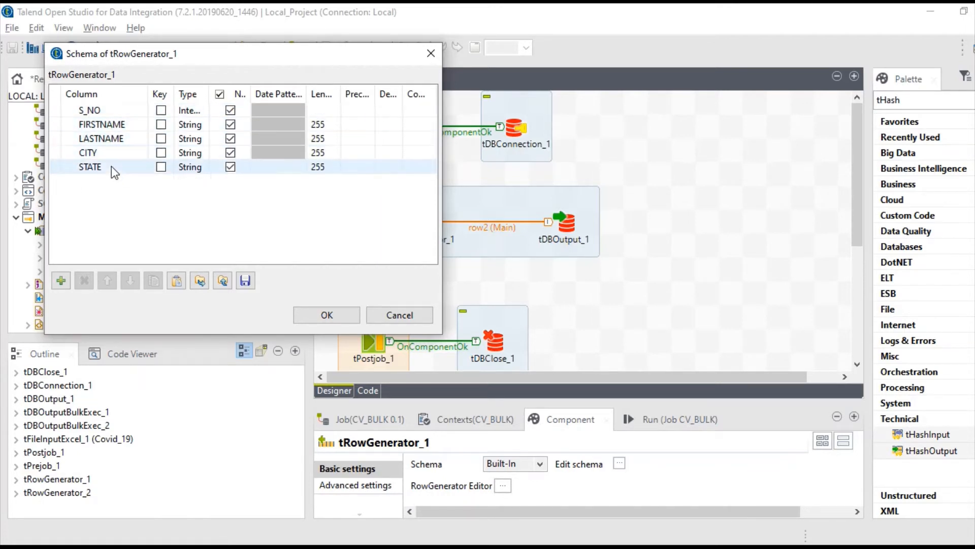
click(392, 320)
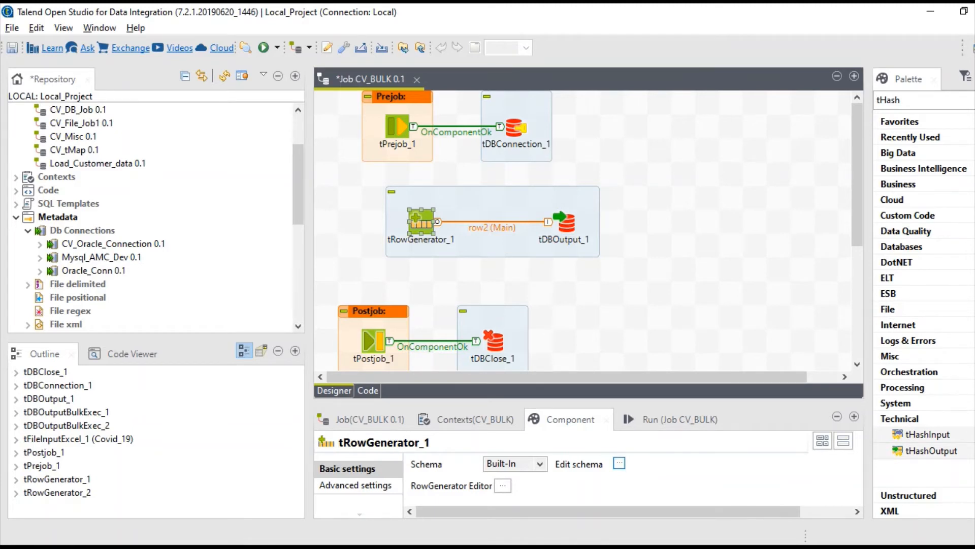
- Open the RowGenerator Editor of tRowGenerator_1 and examine the function and parameters of the S_NO column
click(429, 221)
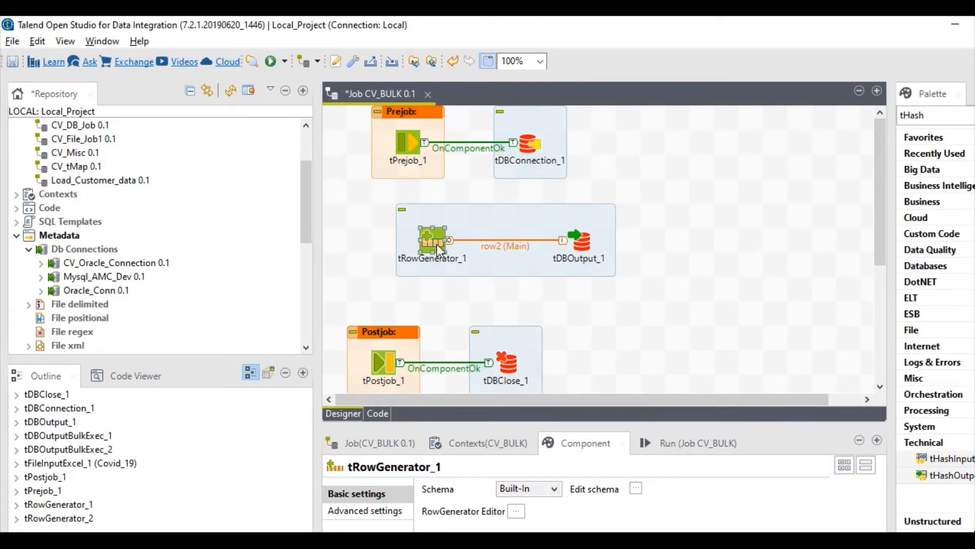
click(576, 443)
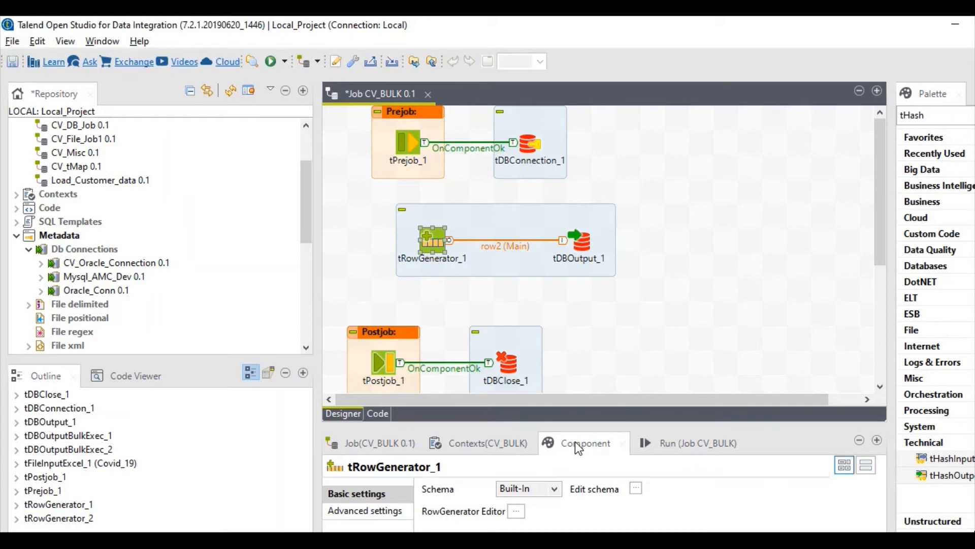
click(517, 512)
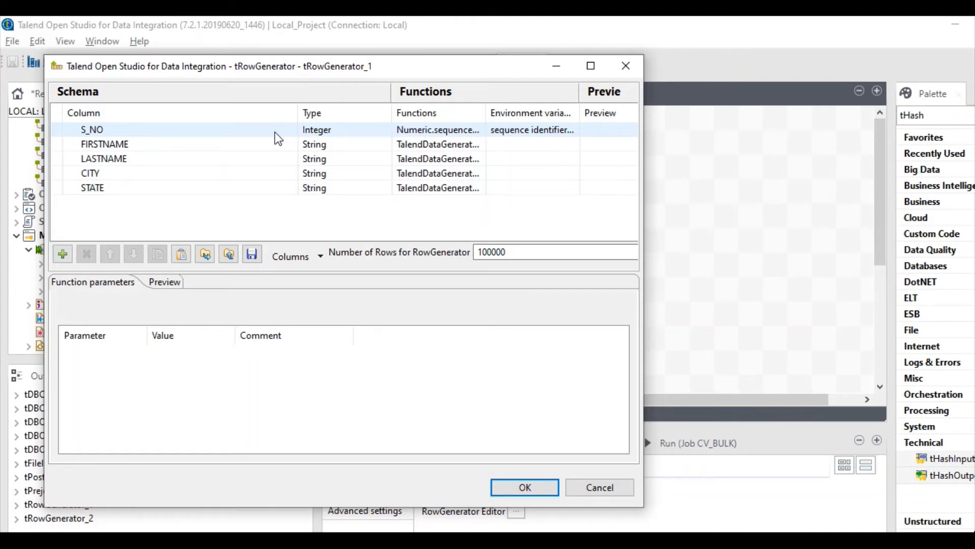
click(471, 131)
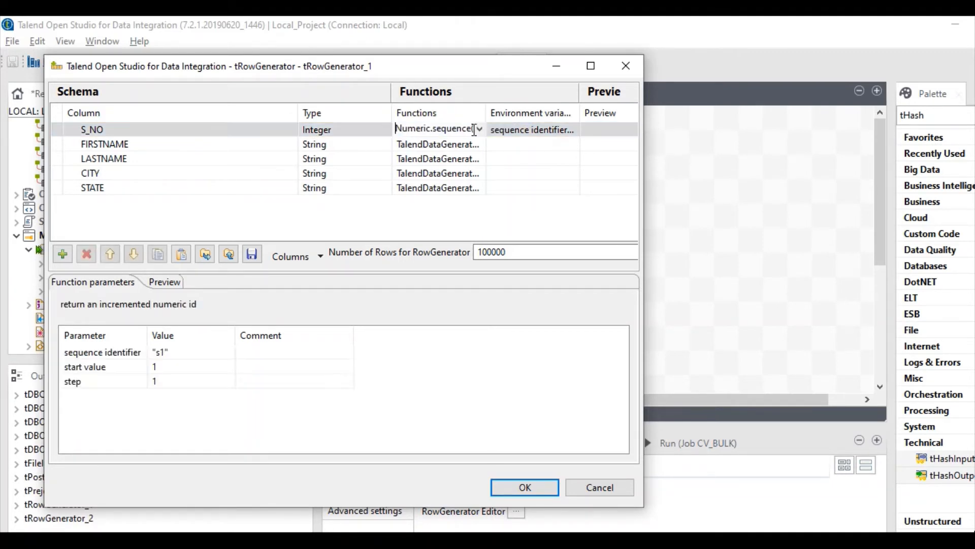
- Choose Numeric.sequence(String,int,int) as the function for the S_NO column
click(435, 132)
click(479, 129)
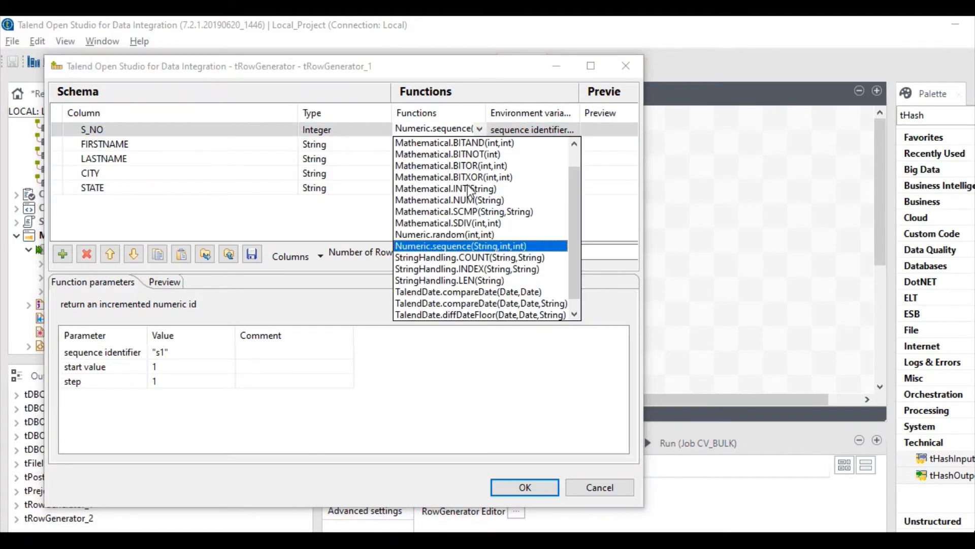
click(463, 247)
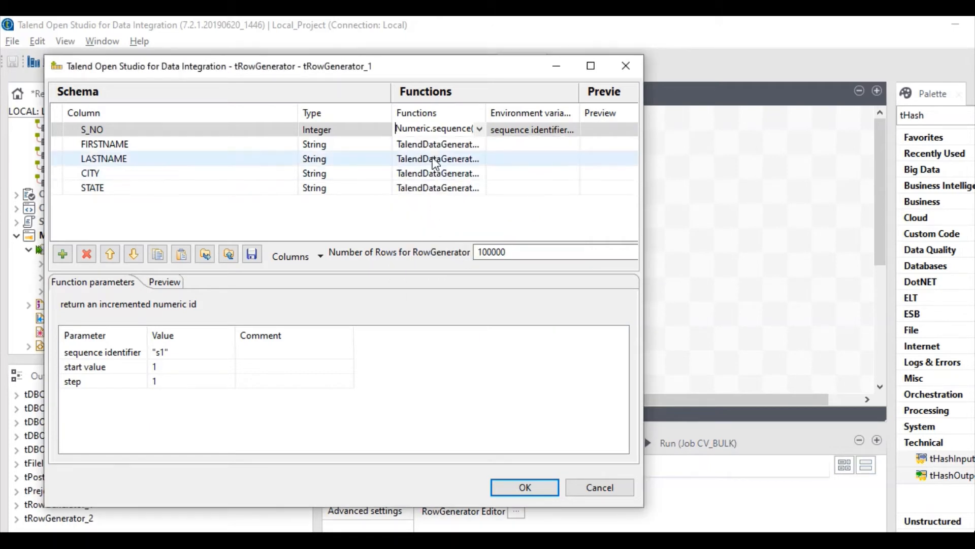
- Examine the sequence identifier, start value and step parameters of the S_NO sequence function, leaving their values as they are
click(105, 357)
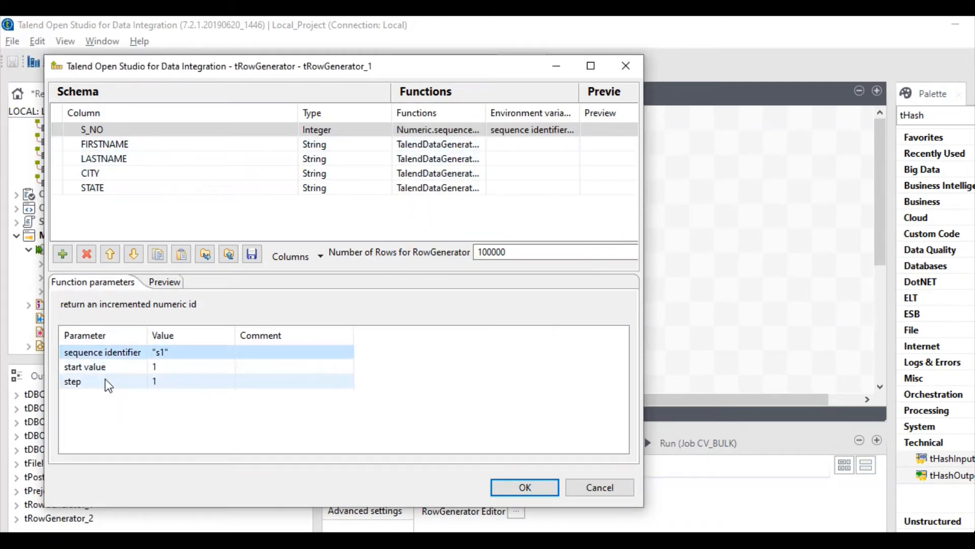
shift+click(106, 383)
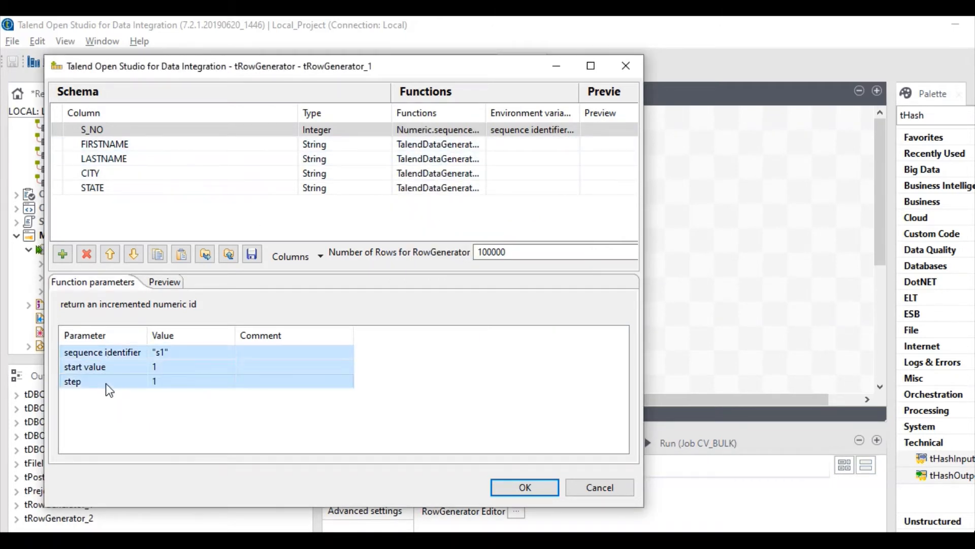
click(133, 353)
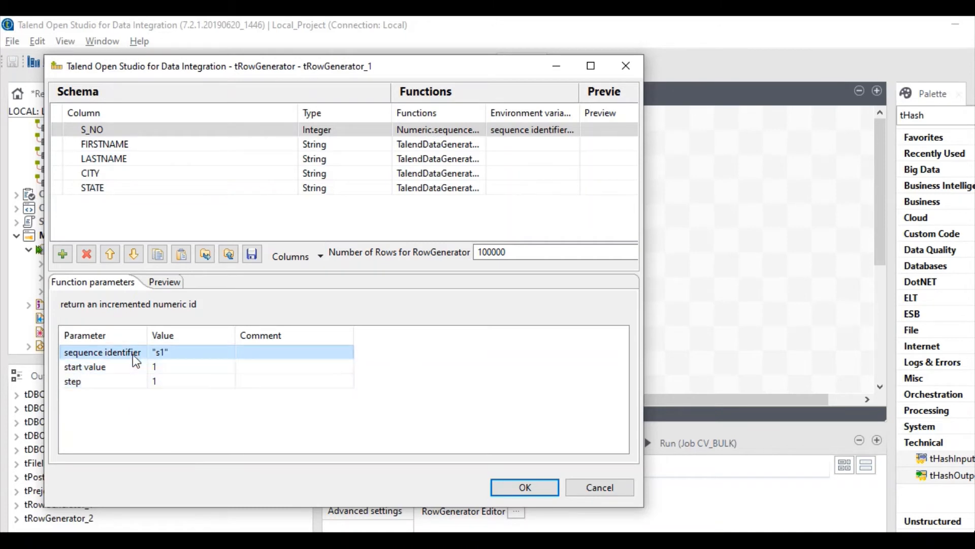
click(197, 352)
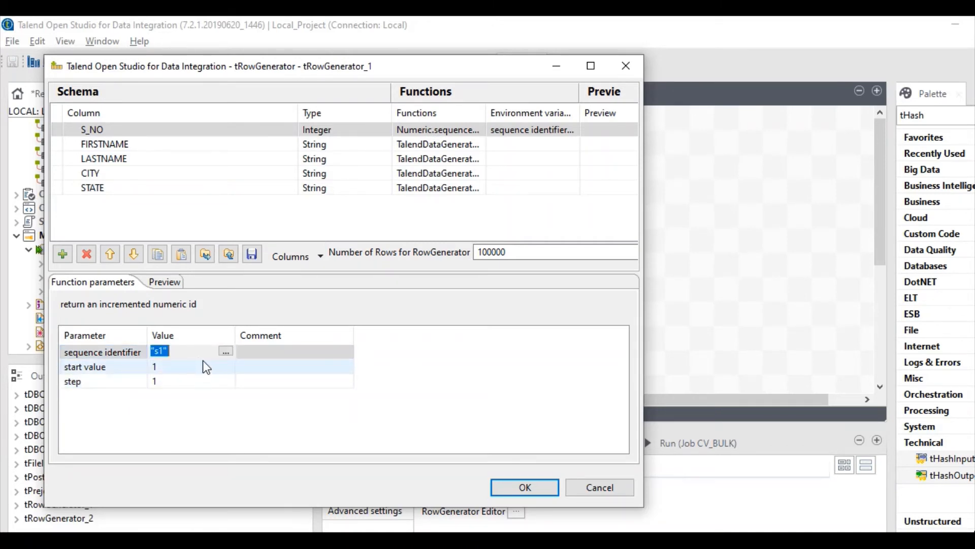
click(110, 368)
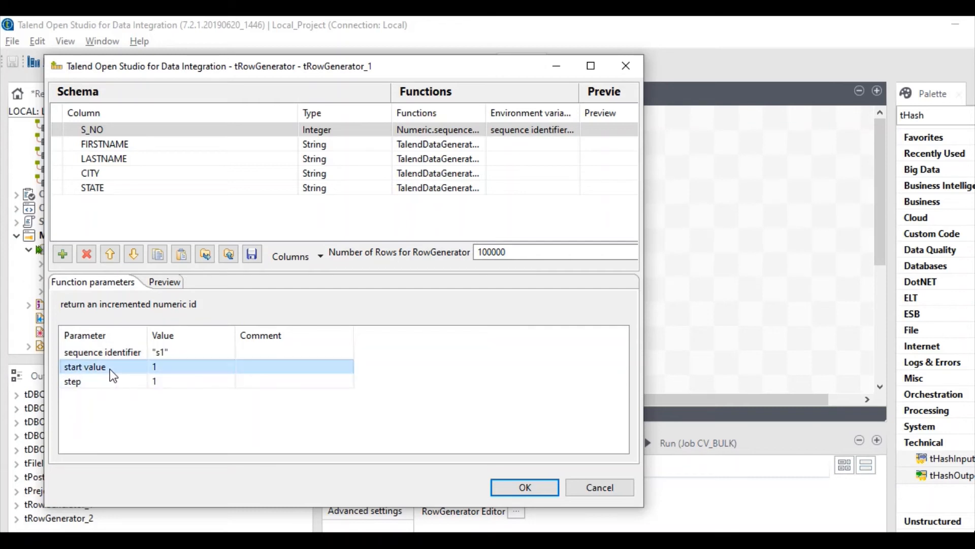
click(109, 385)
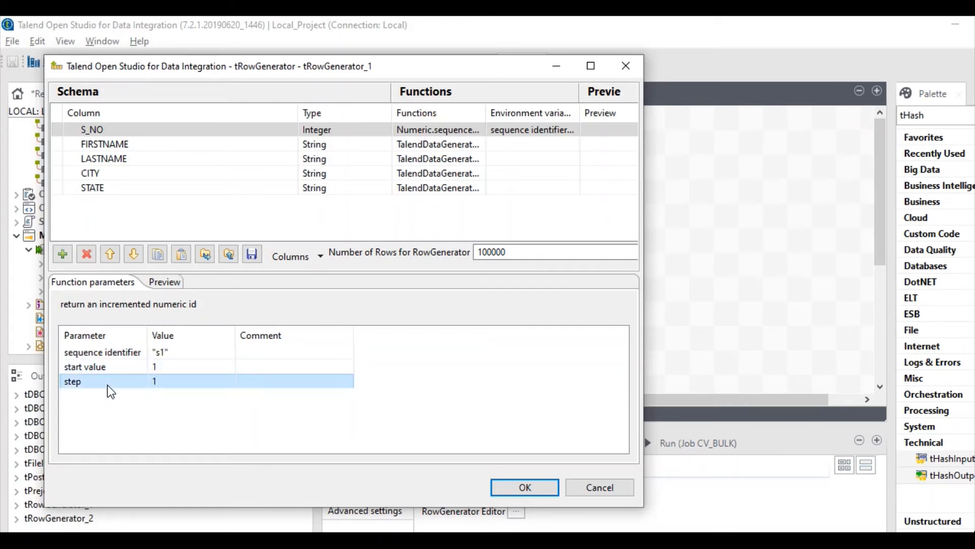
click(181, 365)
click(182, 377)
click(181, 421)
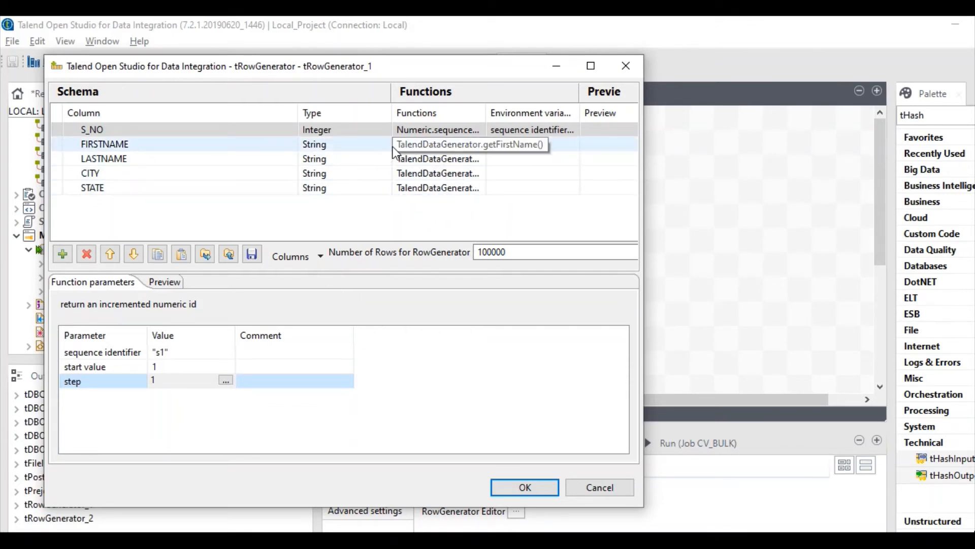
- Examine which data generator functions are assigned to the FIRSTNAME and LASTNAME columns
click(68, 145)
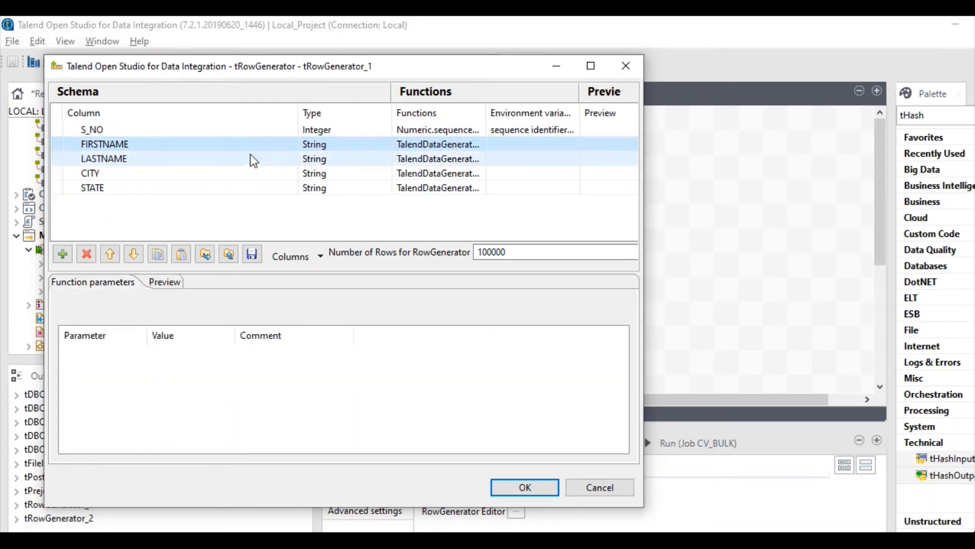
click(457, 144)
click(480, 144)
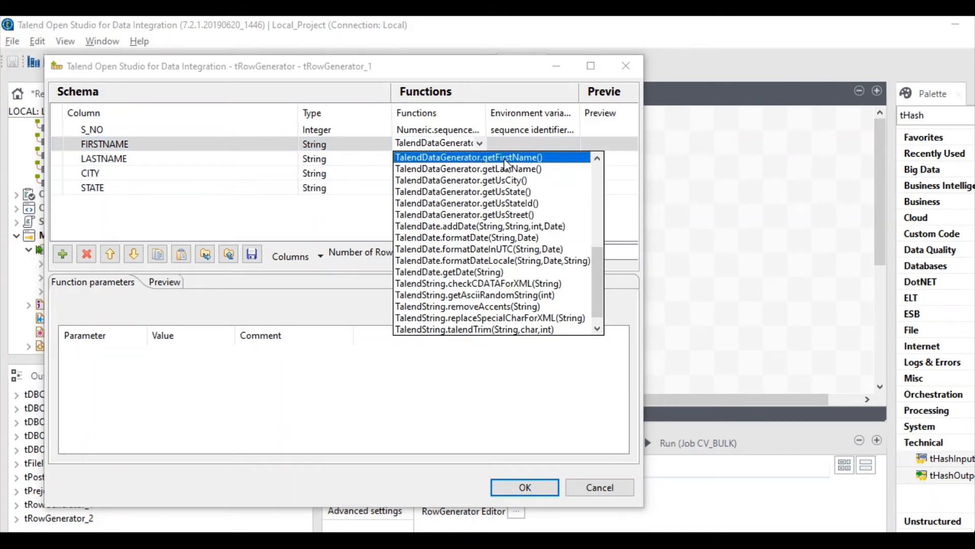
click(258, 221)
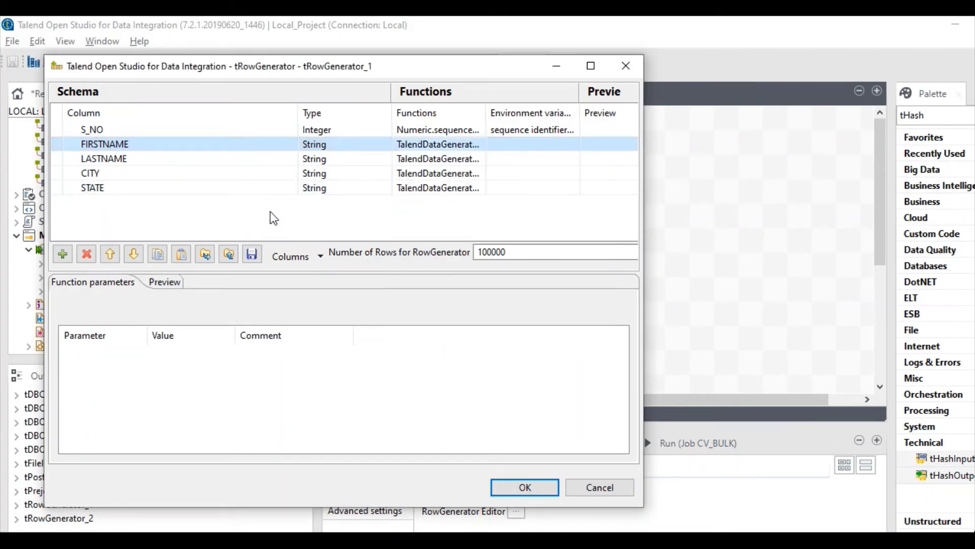
click(456, 160)
click(480, 159)
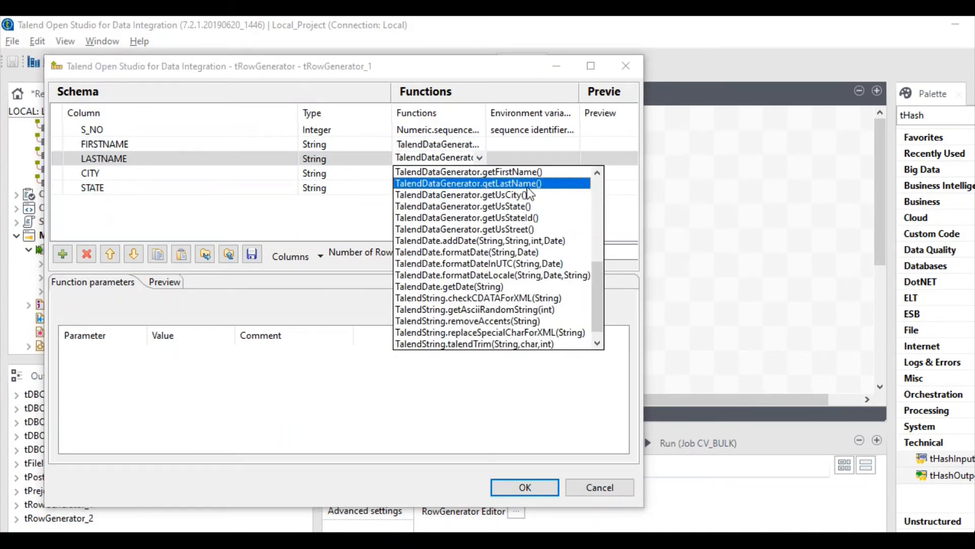
click(242, 219)
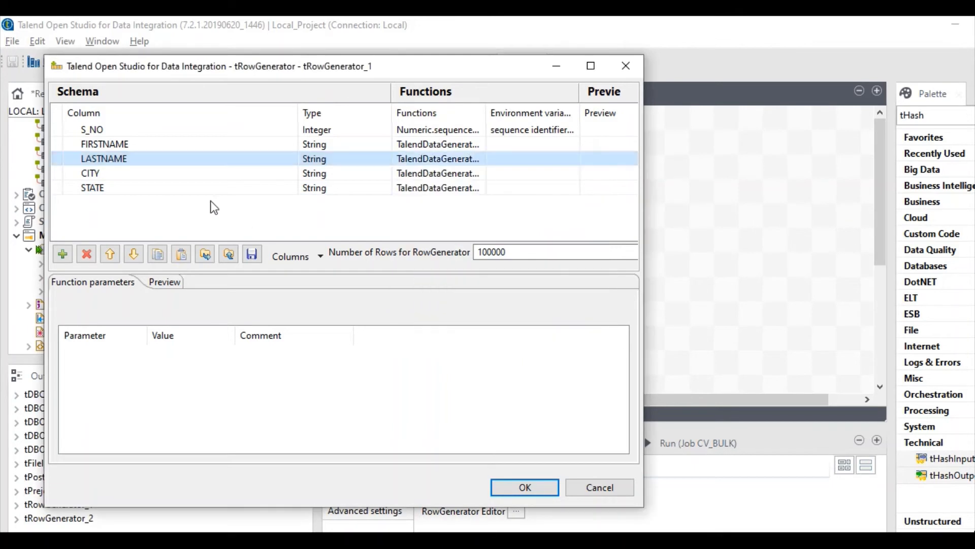
- Check the functions of the CITY and STATE columns and the number of rows, and accept the RowGenerator Editor
click(474, 170)
click(480, 174)
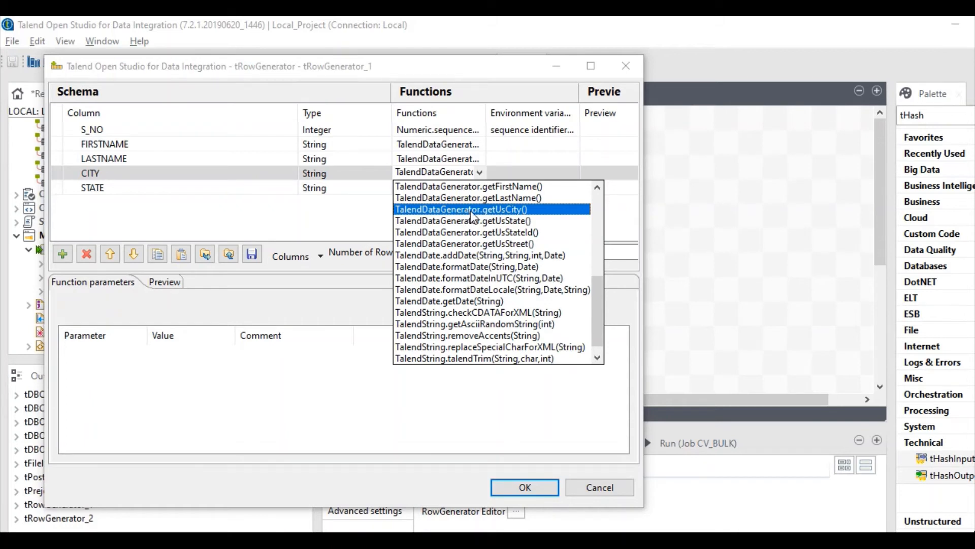
click(331, 213)
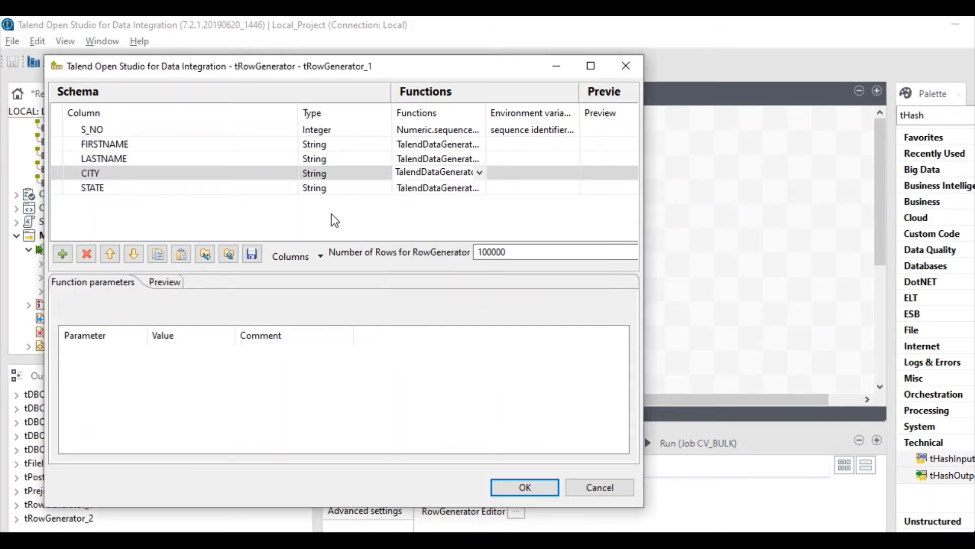
click(445, 188)
click(480, 188)
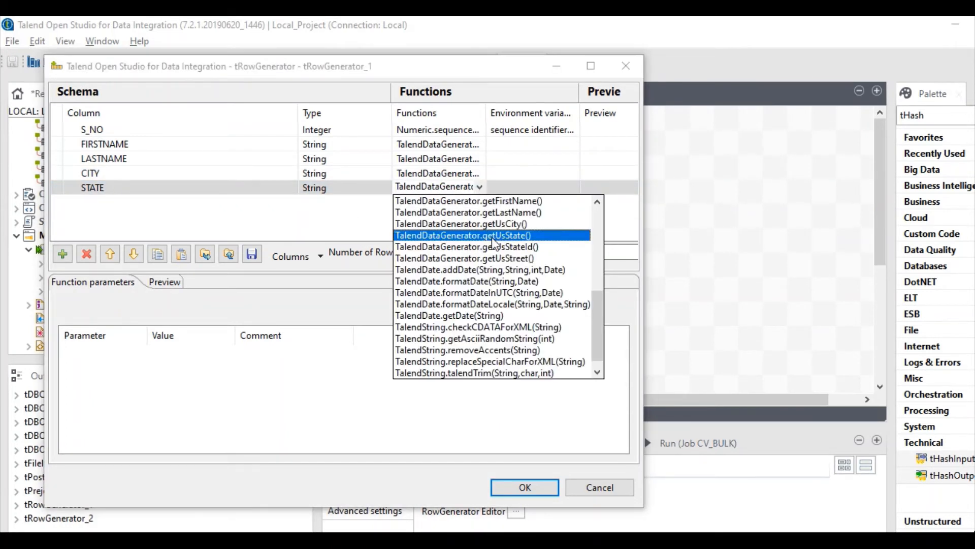
click(310, 217)
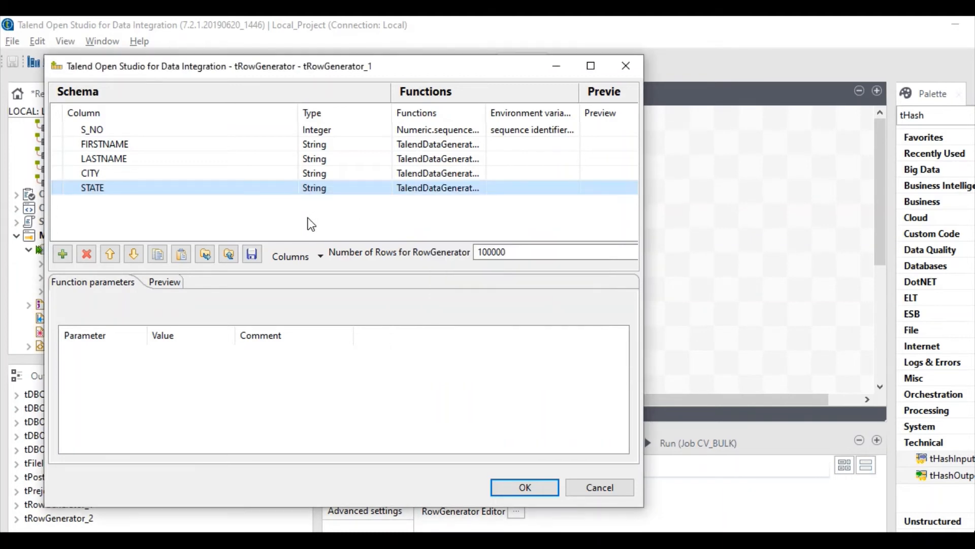
drag(526, 251, 288, 250)
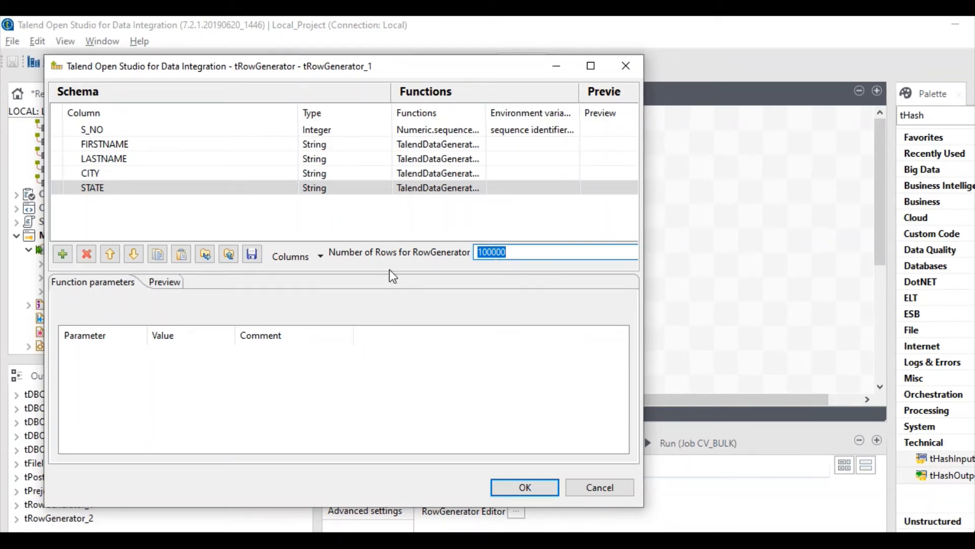
click(524, 487)
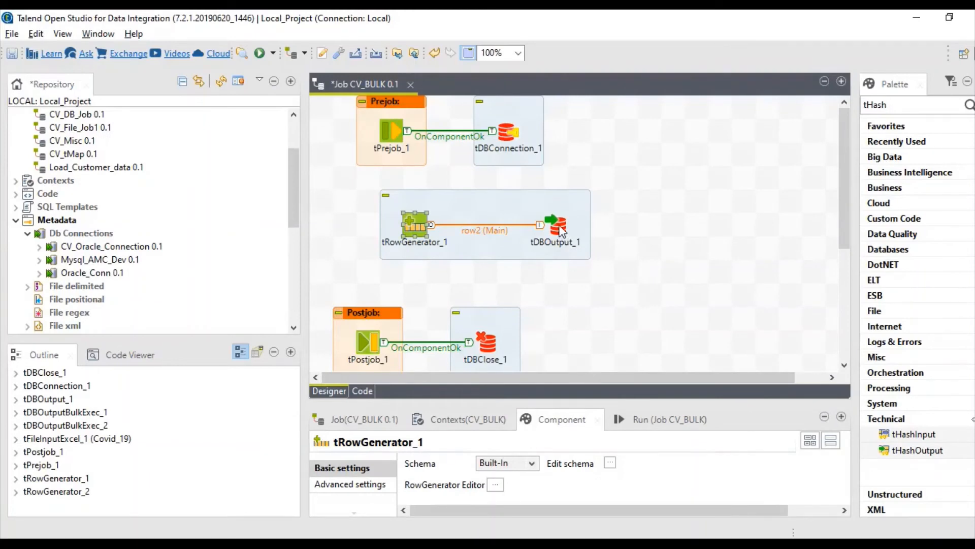
- Open the tDBOutput_1 basic settings in an enlarged view and compare the connection fields with and without using an existing connection
click(562, 232)
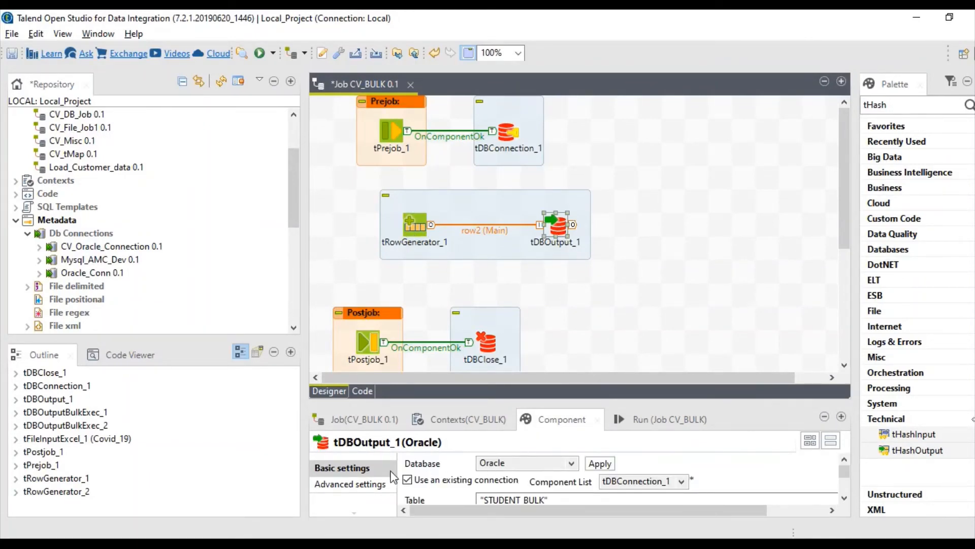
double_click(555, 419)
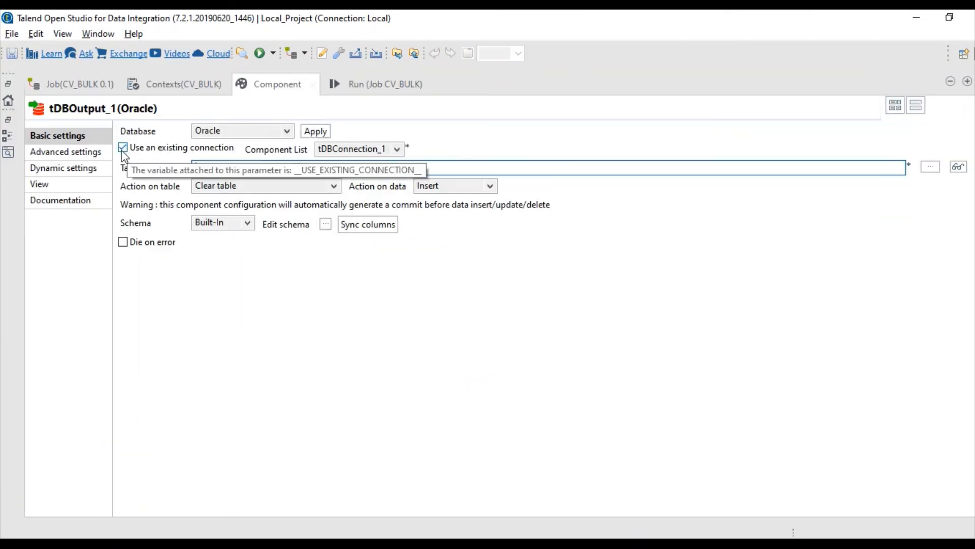
double_click(265, 88)
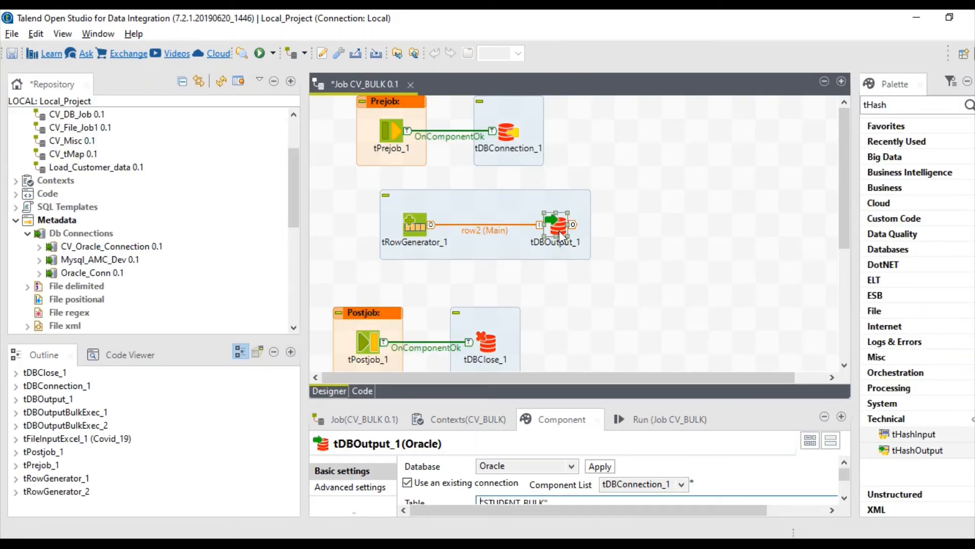
double_click(558, 420)
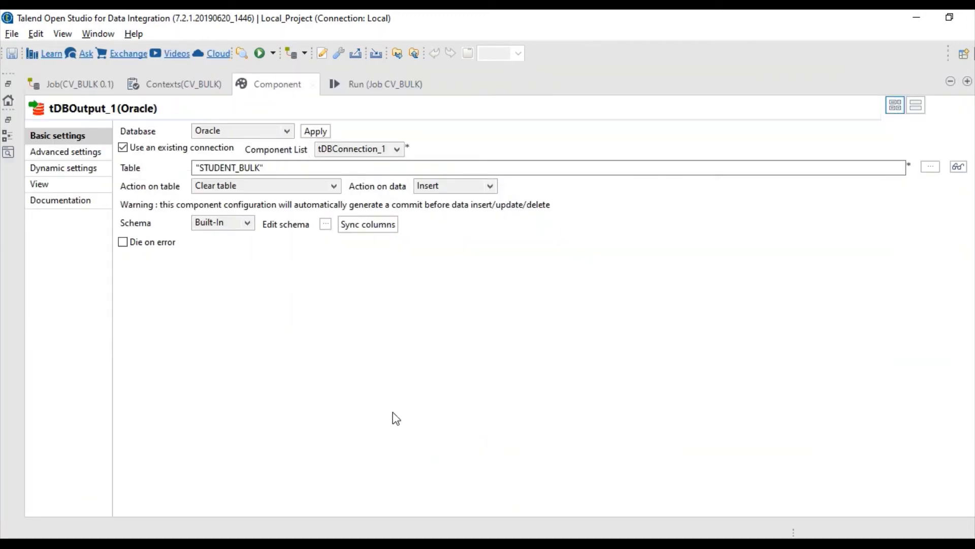
click(123, 148)
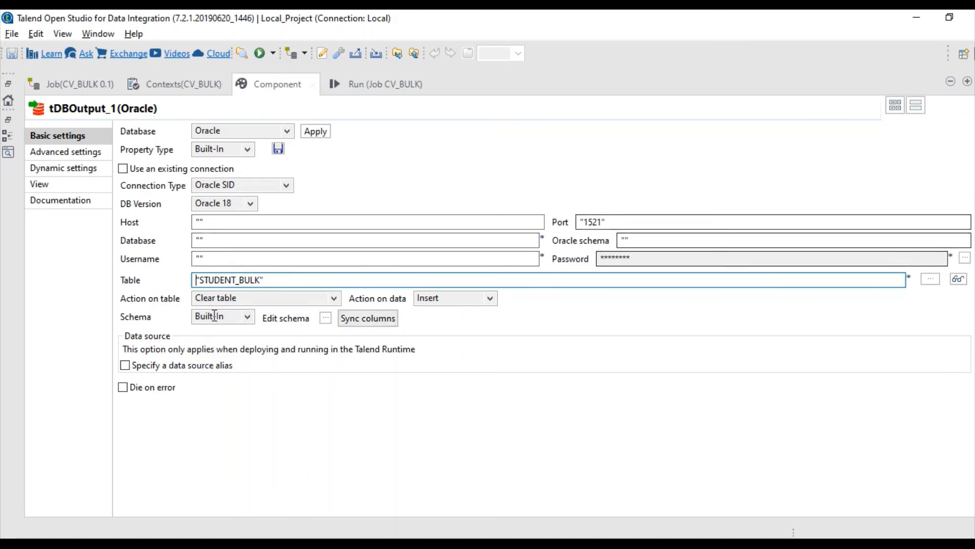
click(123, 169)
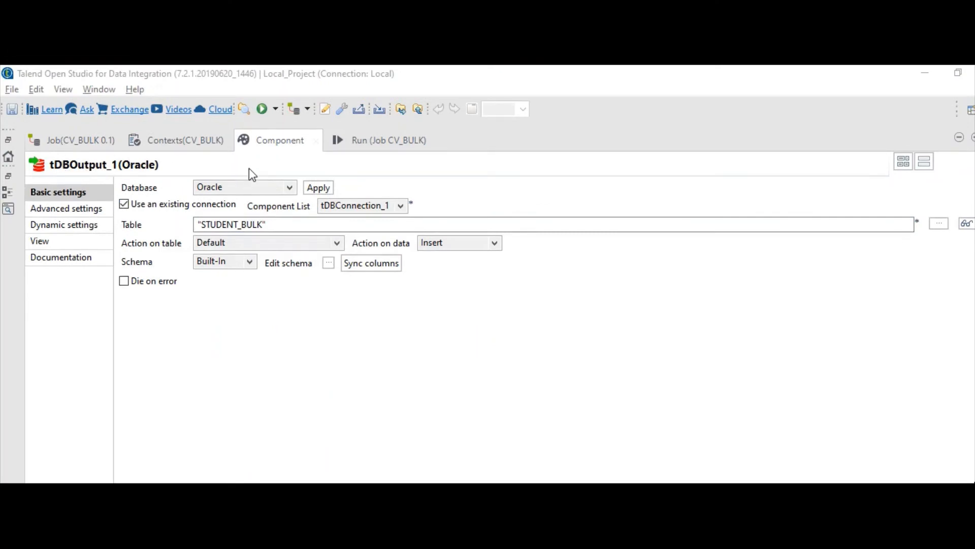
- Check the target table name of tDBOutput_1 and set its action on table to Clear table
drag(283, 224, 163, 224)
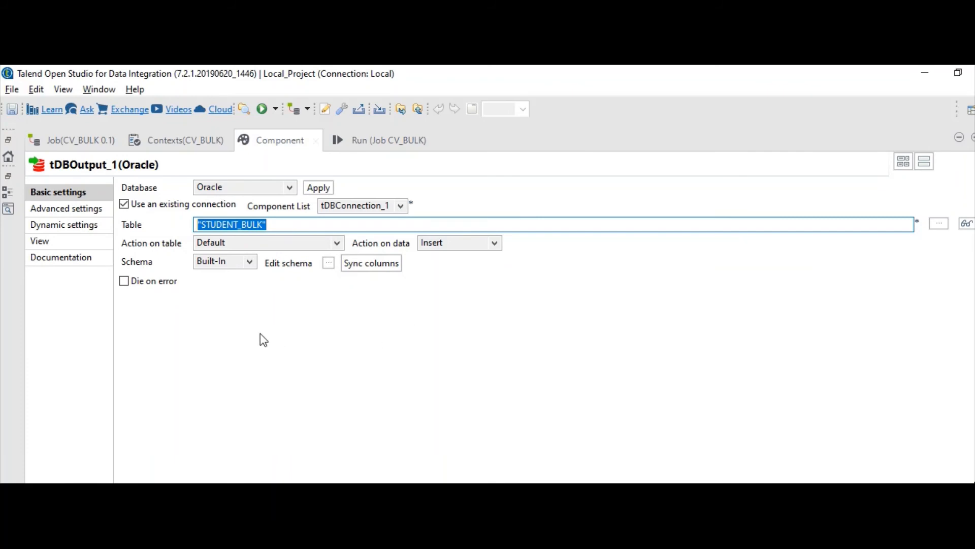
drag(280, 228, 181, 224)
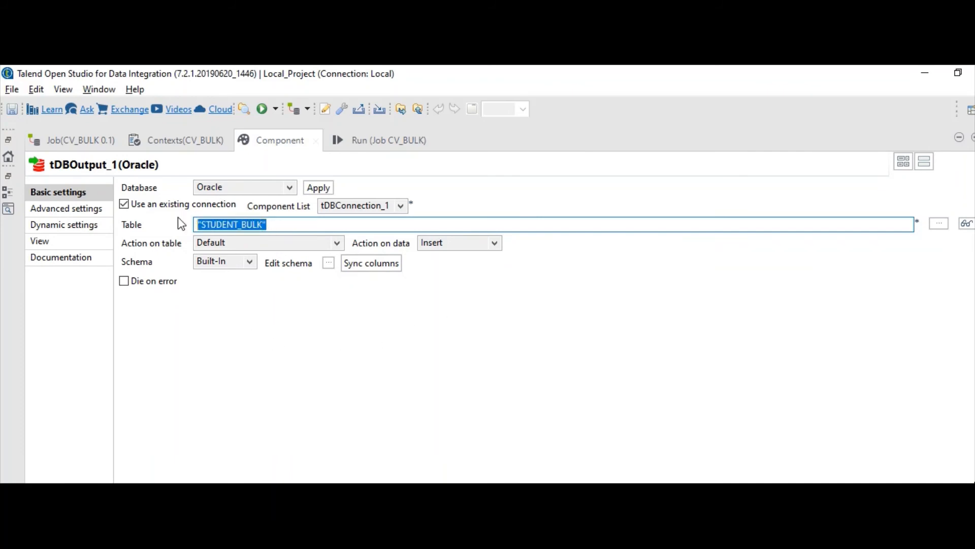
click(276, 227)
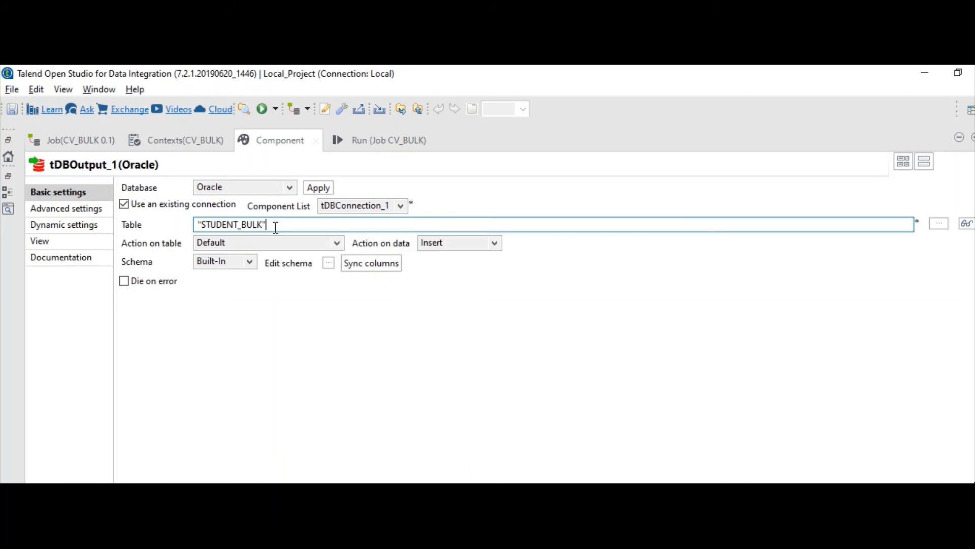
click(336, 246)
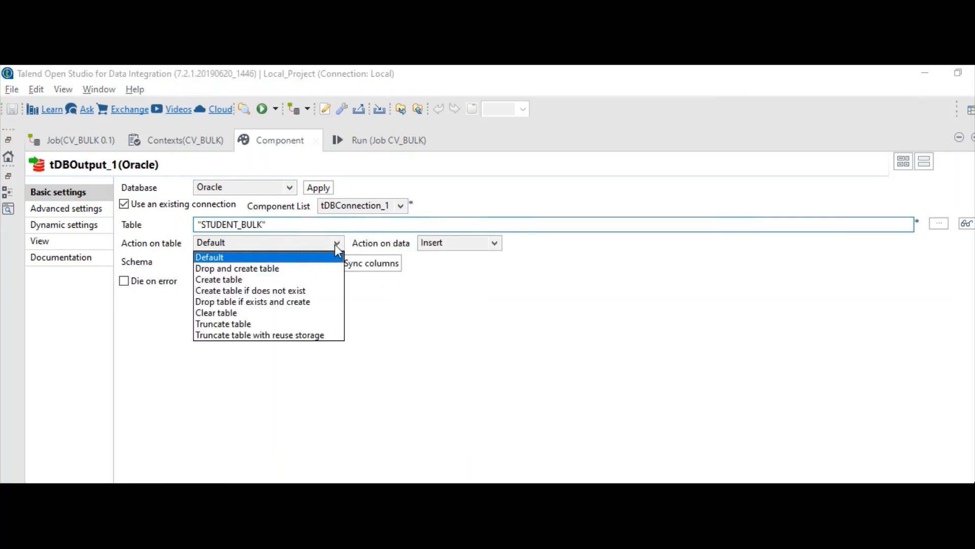
click(237, 312)
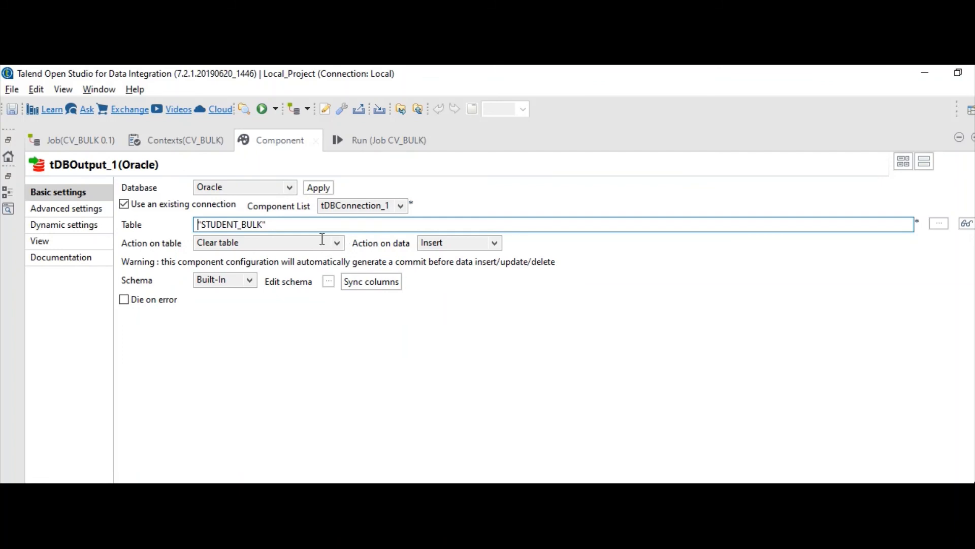
- Select Insert as the action on data for tDBOutput_1 and review the other available data actions
click(494, 244)
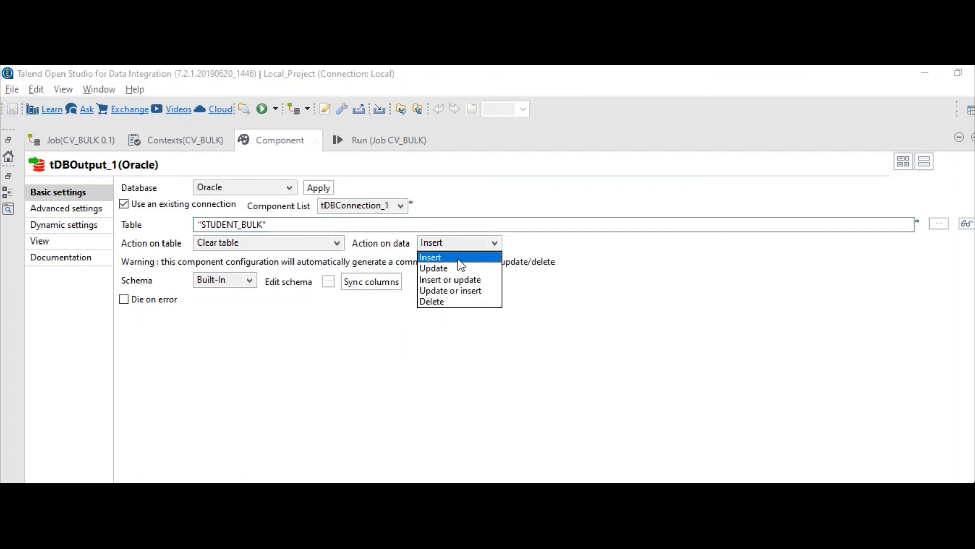
click(459, 259)
click(495, 243)
click(568, 318)
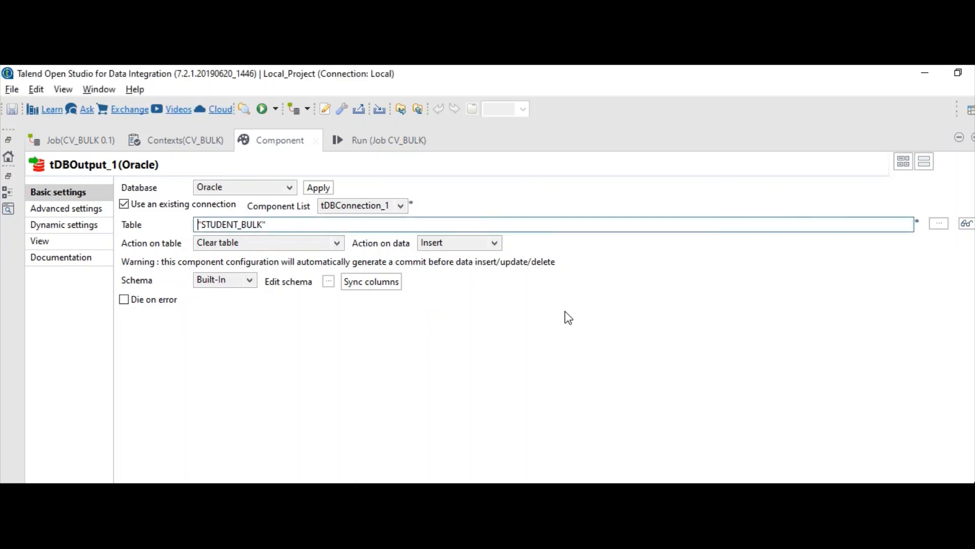
- Mark the S_NO column as a key in the tDBOutput_1 output schema and accept the schema
click(328, 283)
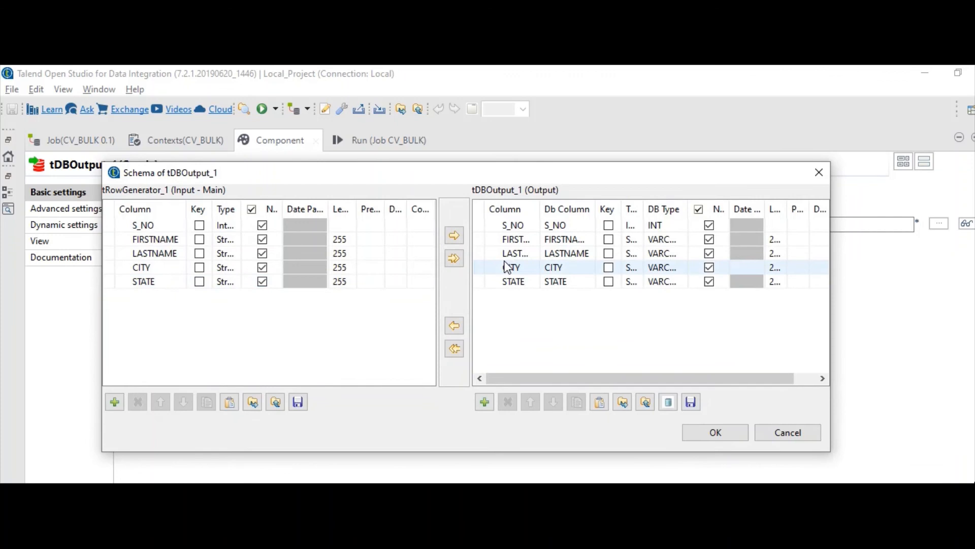
click(609, 225)
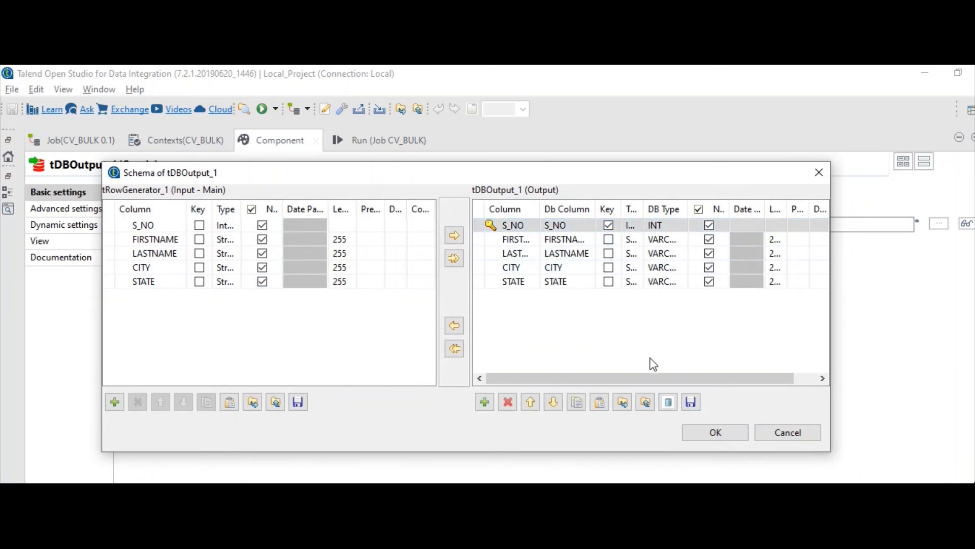
click(727, 435)
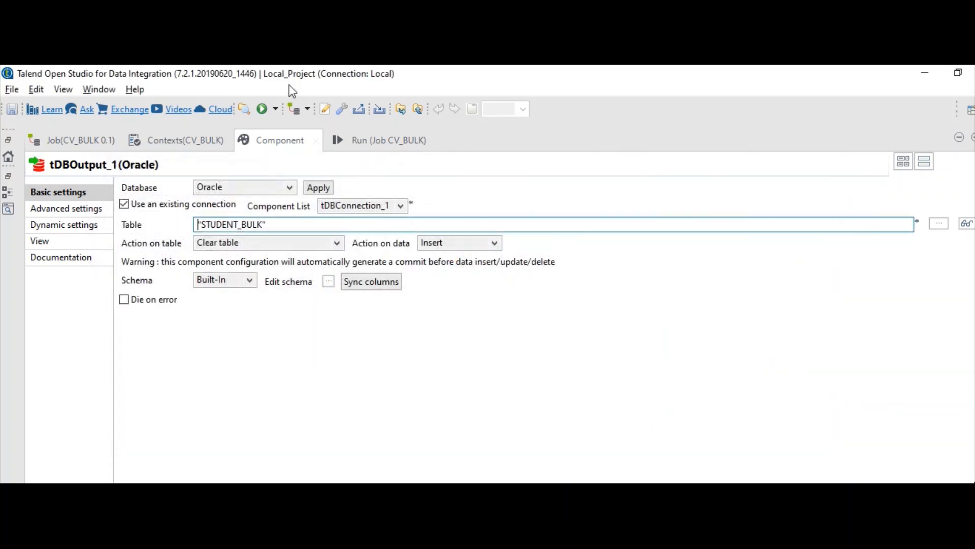
- Return to the full job layout, run the CV_BULK job, and check its execution log and the row statistics on the design canvas
double_click(279, 133)
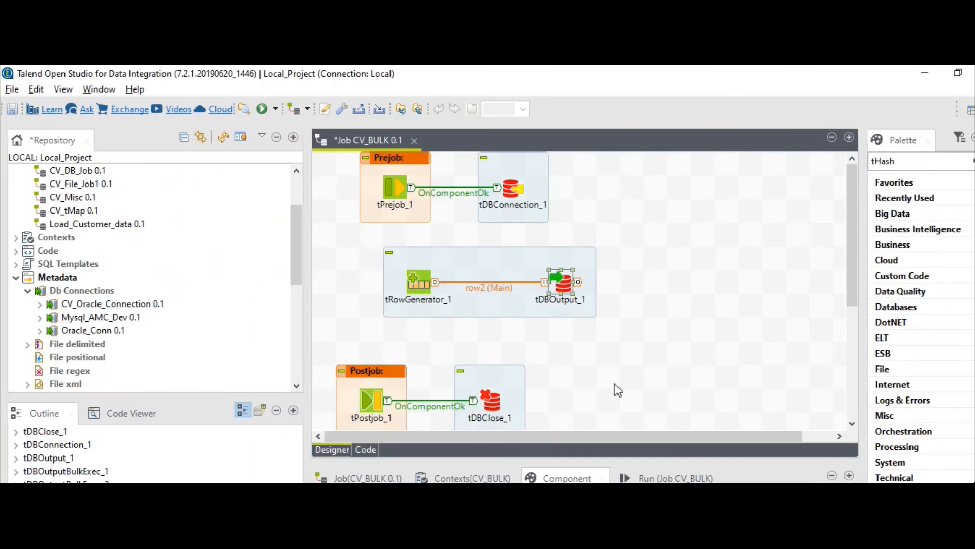
scroll(721, 416, down, 3)
scroll(721, 416, up, 2)
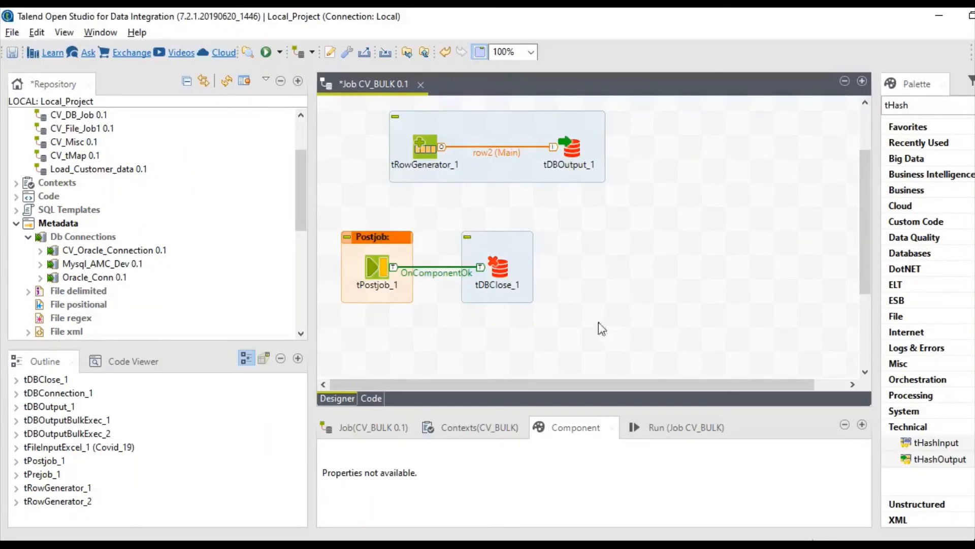
click(565, 150)
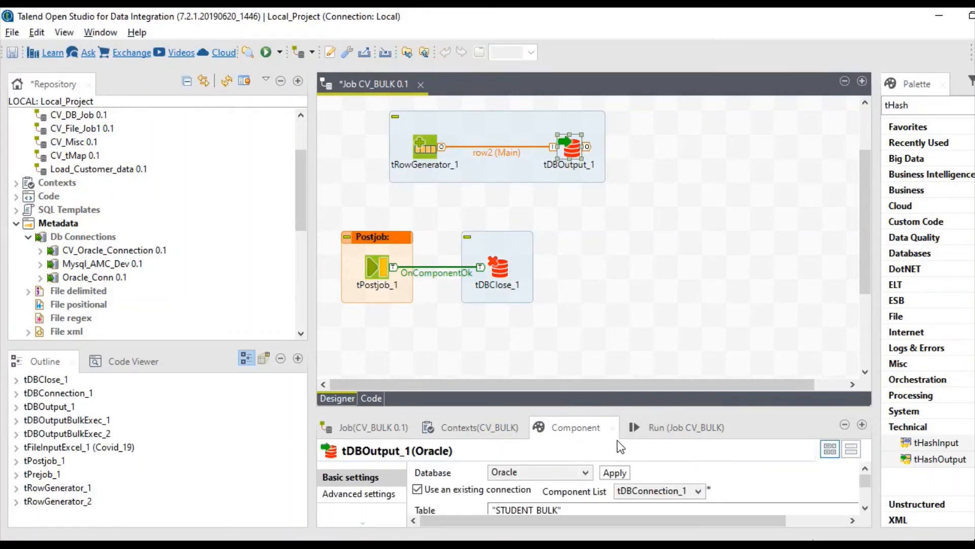
click(662, 428)
click(447, 489)
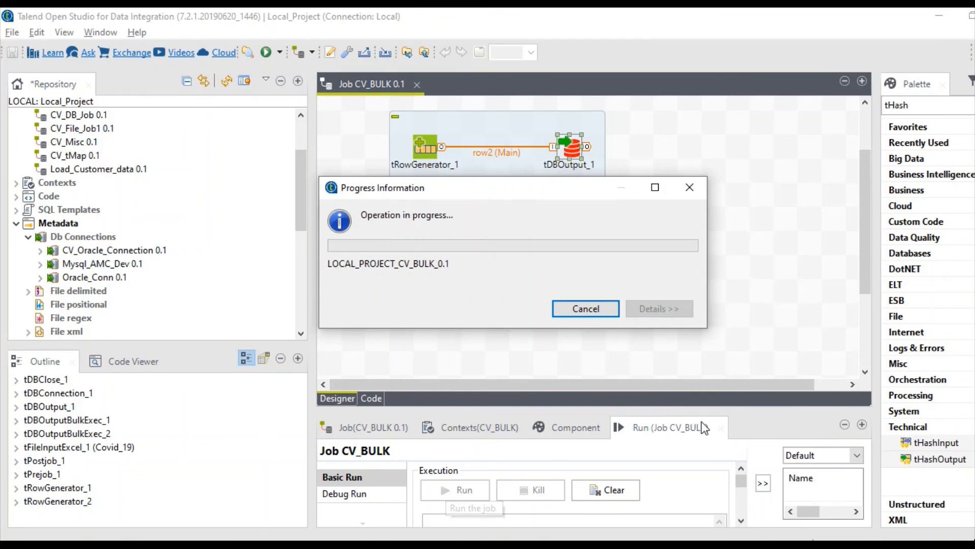
double_click(672, 427)
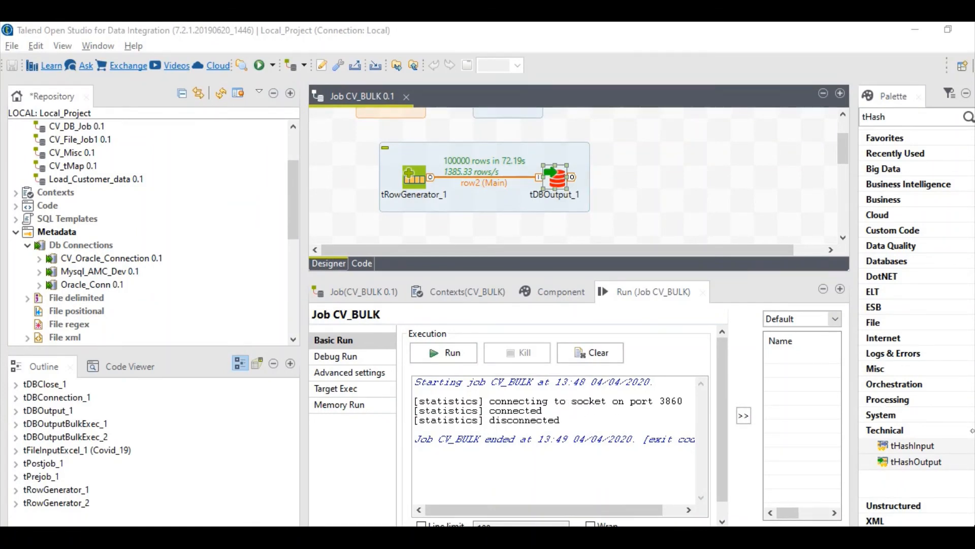
scroll(635, 213, down, 3)
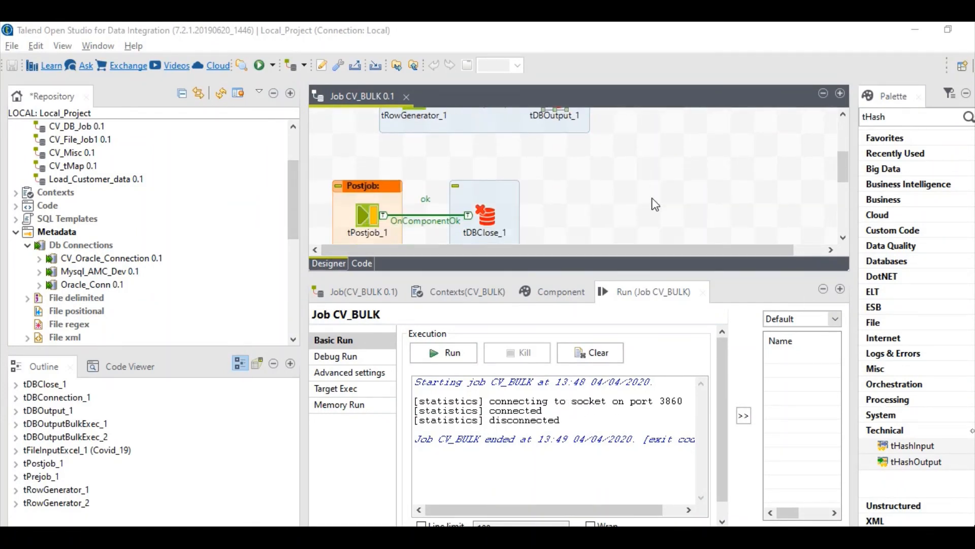